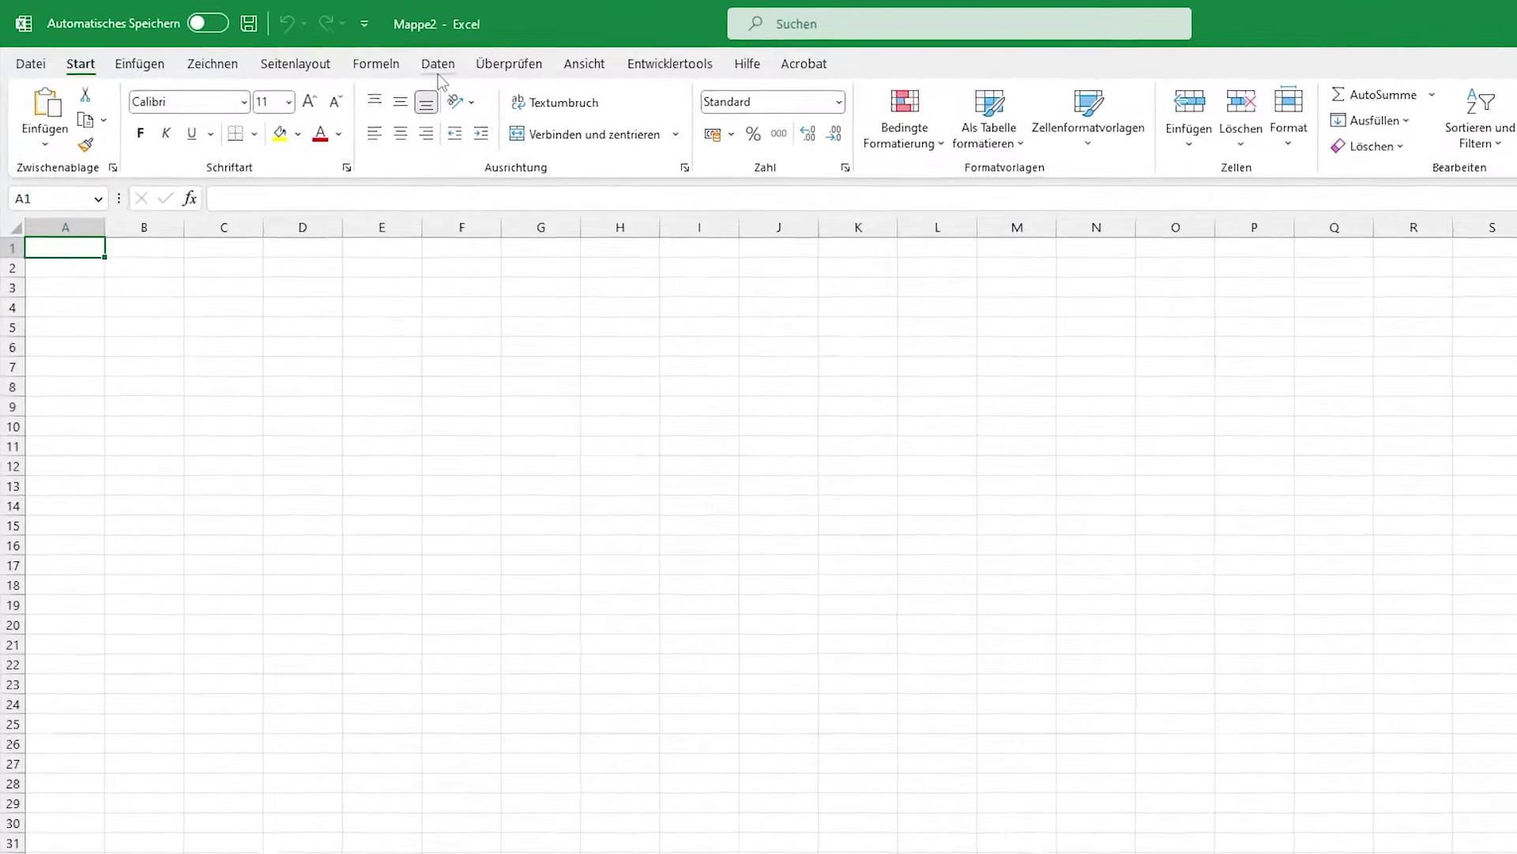
Start a Text/CSV import from the Daten tab to open the Daten importieren dialog
{"action": "left_click", "coordinate": [349, 54]}
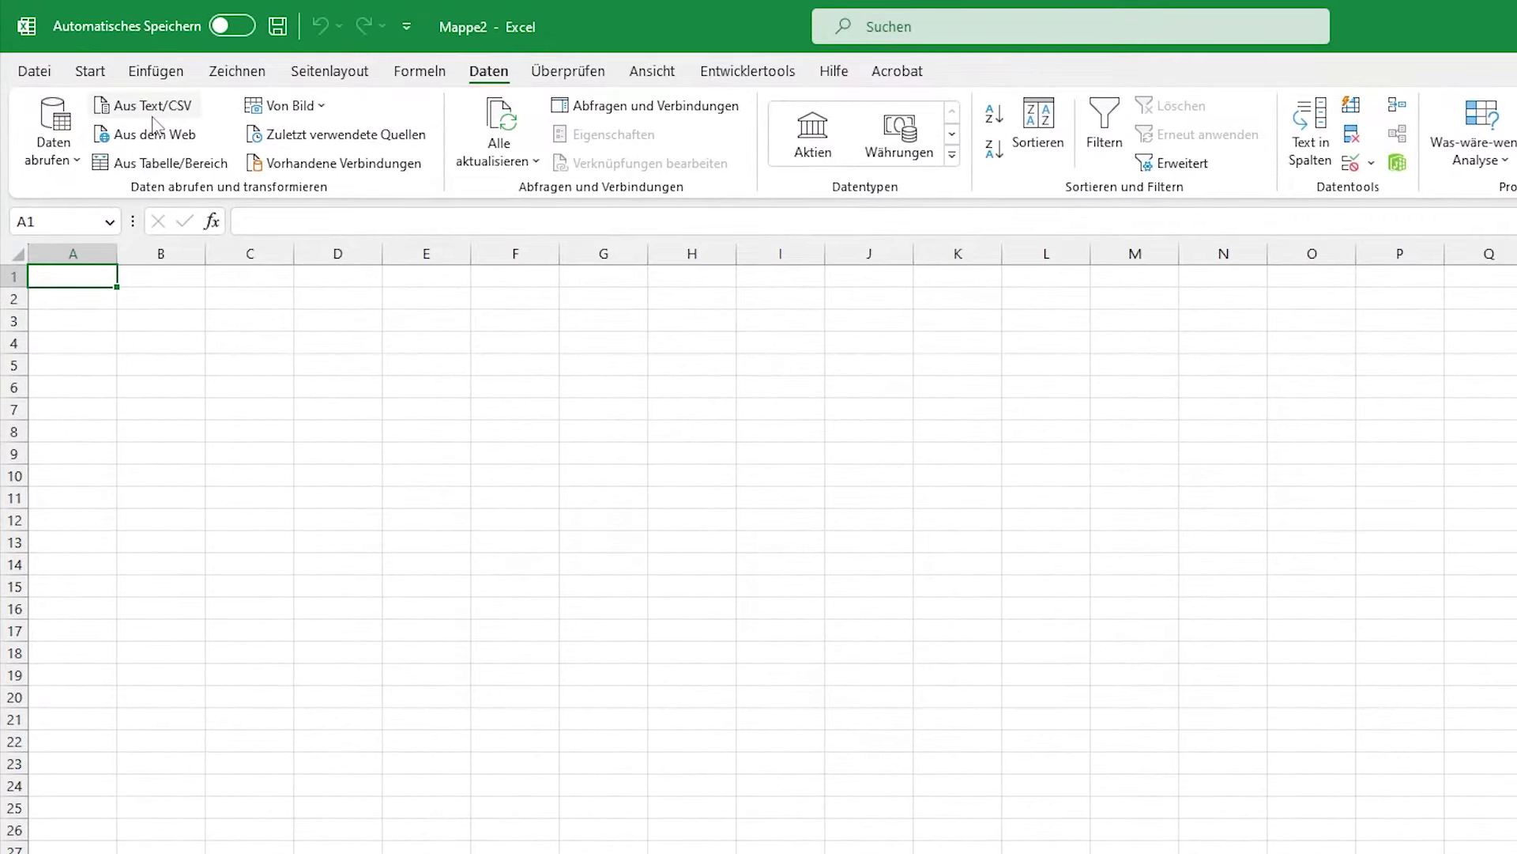
{"action": "left_click", "coordinate": [153, 118]}
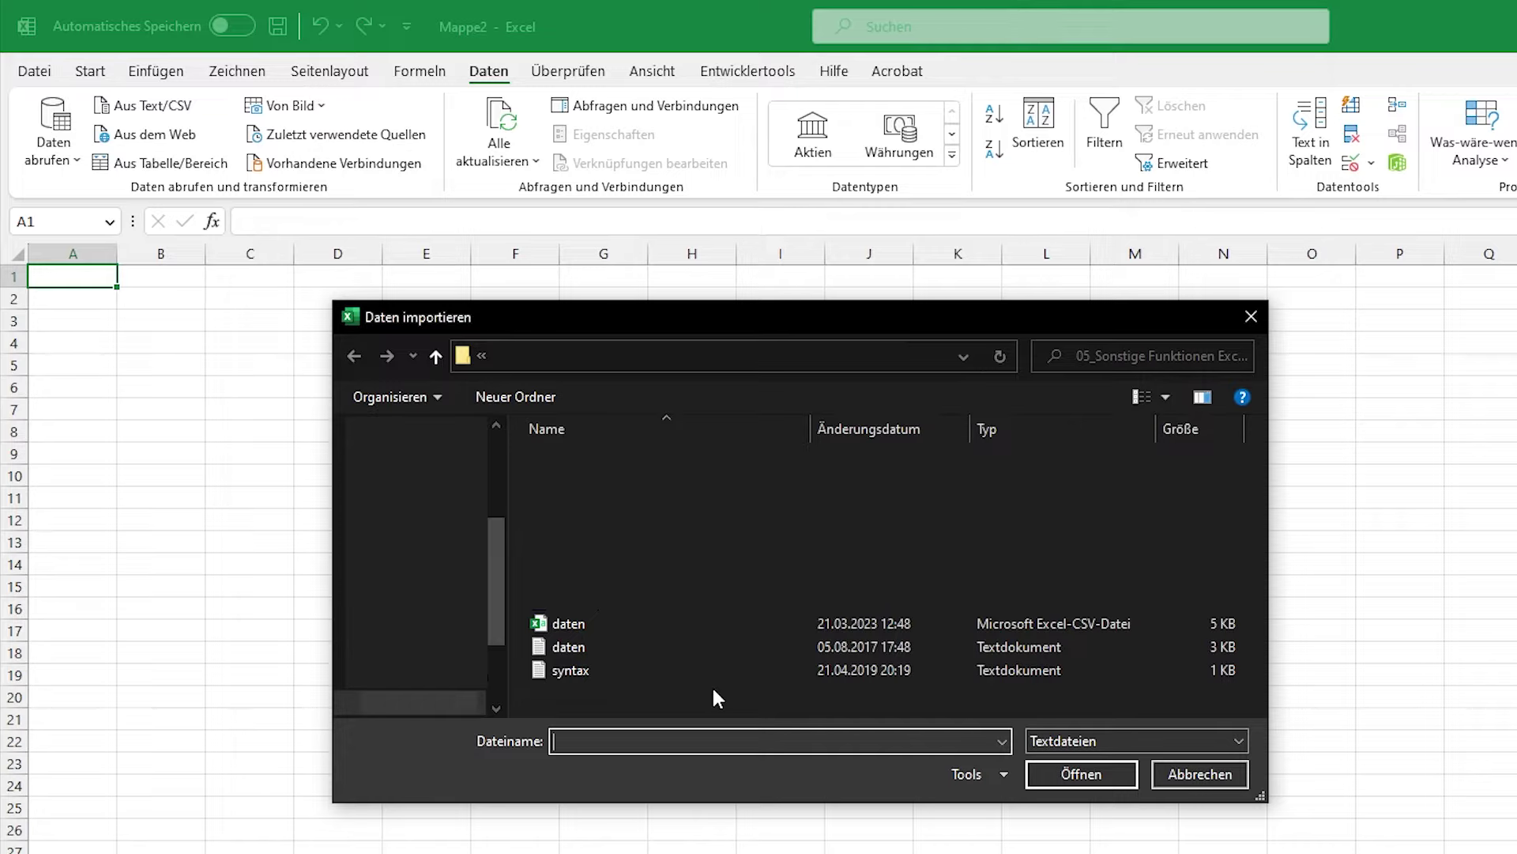
Import the daten CSV file to get its column preview
{"action": "left_click", "coordinate": [648, 624]}
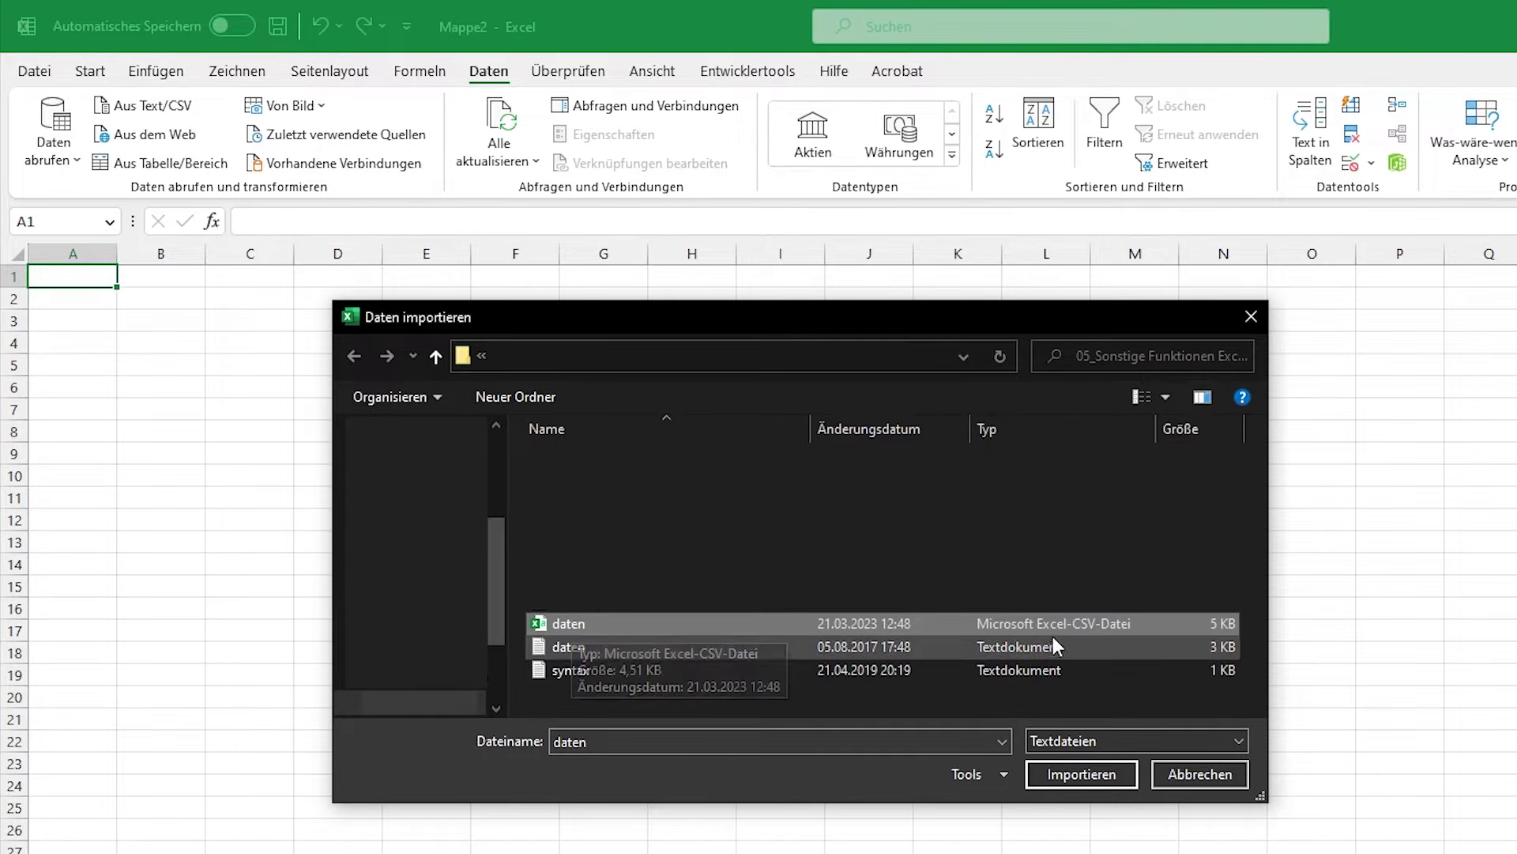
{"action": "left_click", "coordinate": [1042, 772]}
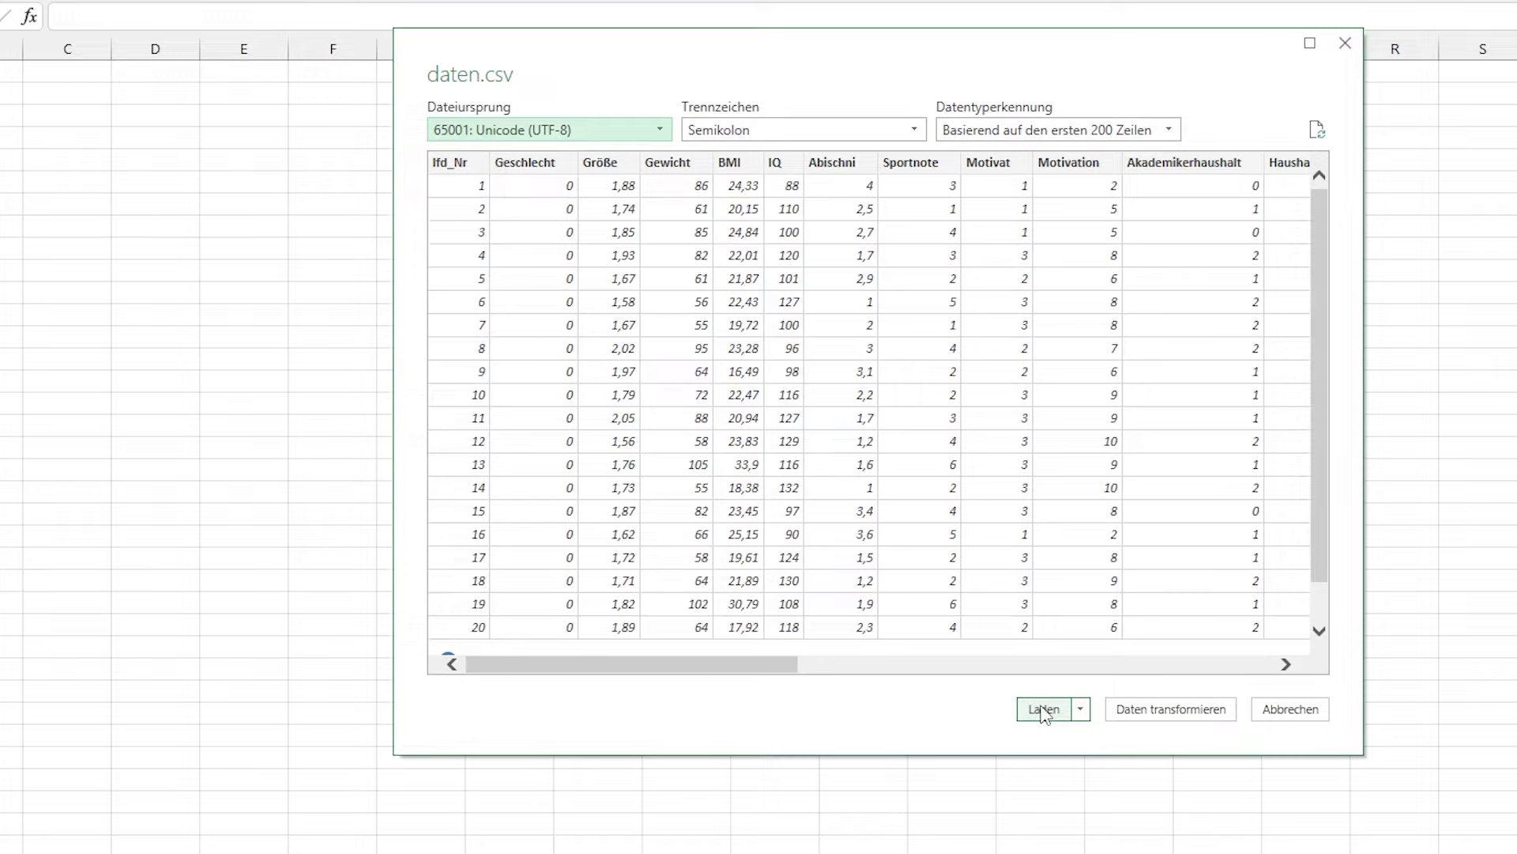
Keep Semikolon as delimiter and set type detection to Basierend auf dem gesamten Dataset
{"action": "left_click", "coordinate": [913, 131]}
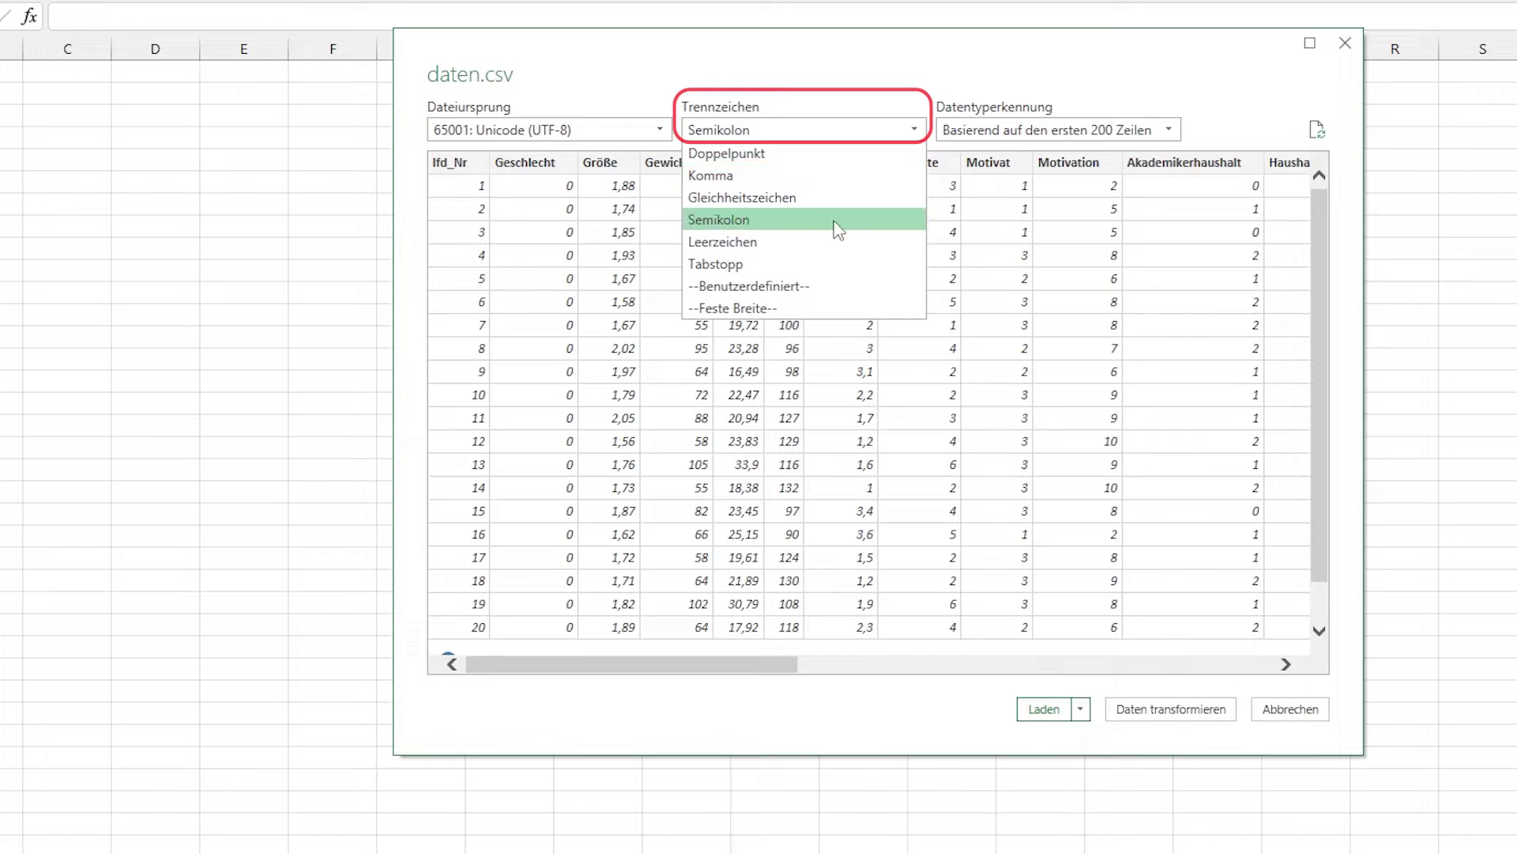
{"action": "left_click", "coordinate": [913, 132]}
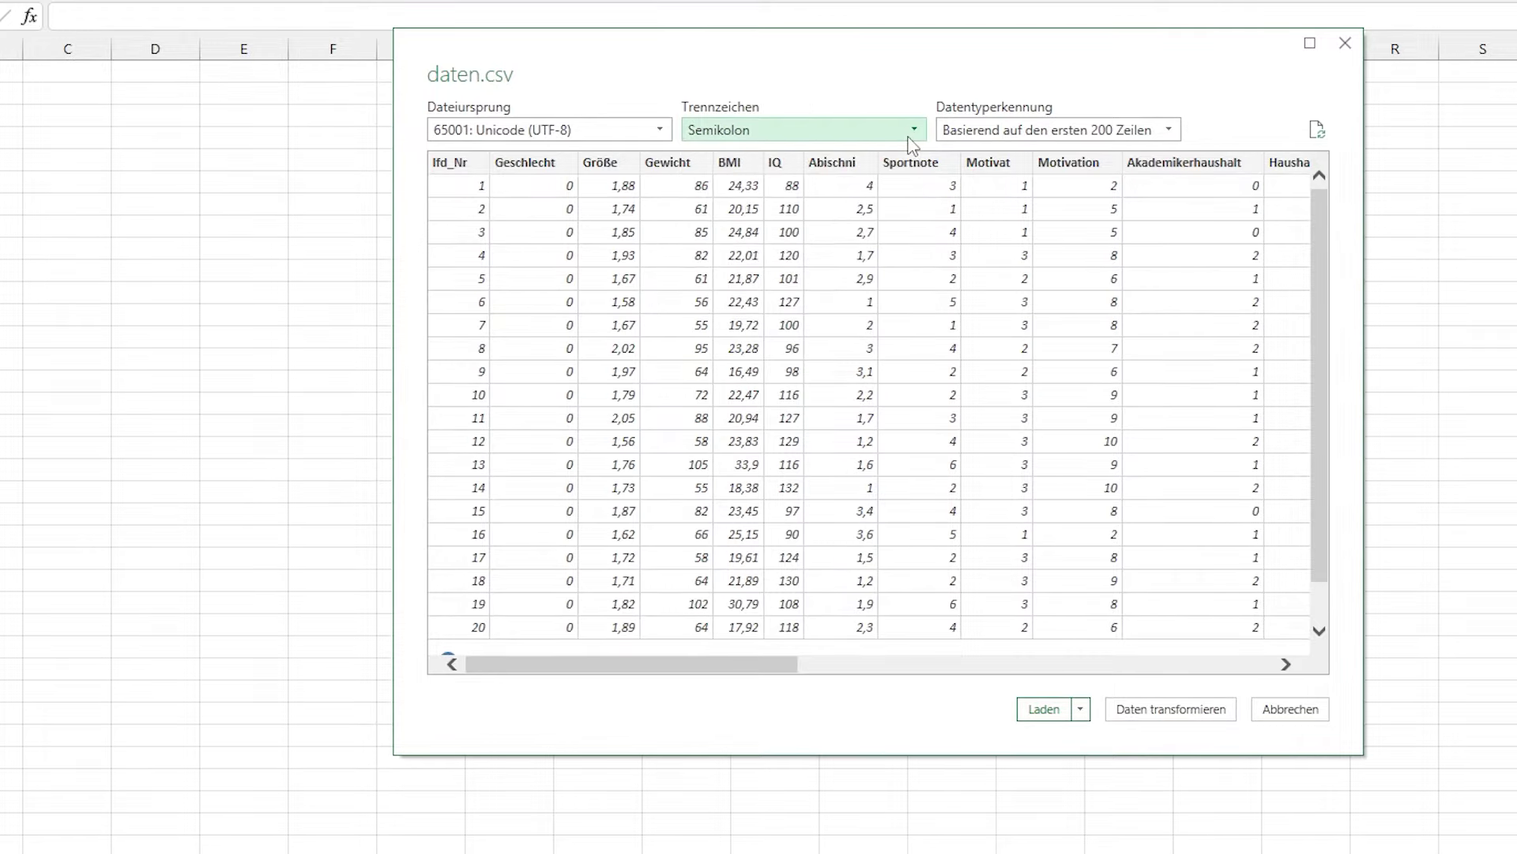
{"action": "left_click", "coordinate": [996, 140]}
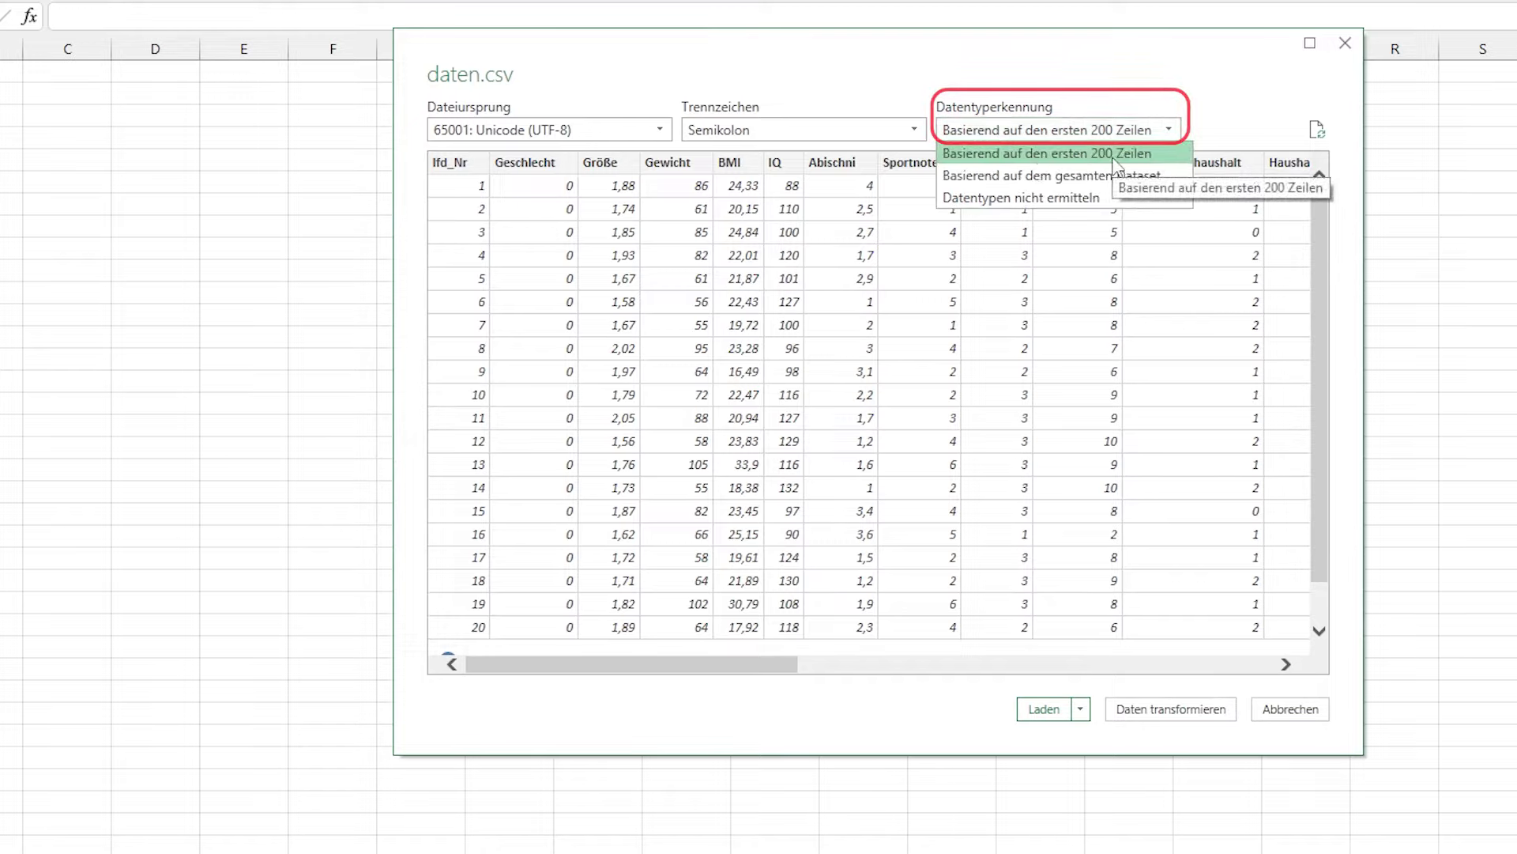
{"action": "left_click", "coordinate": [1095, 176]}
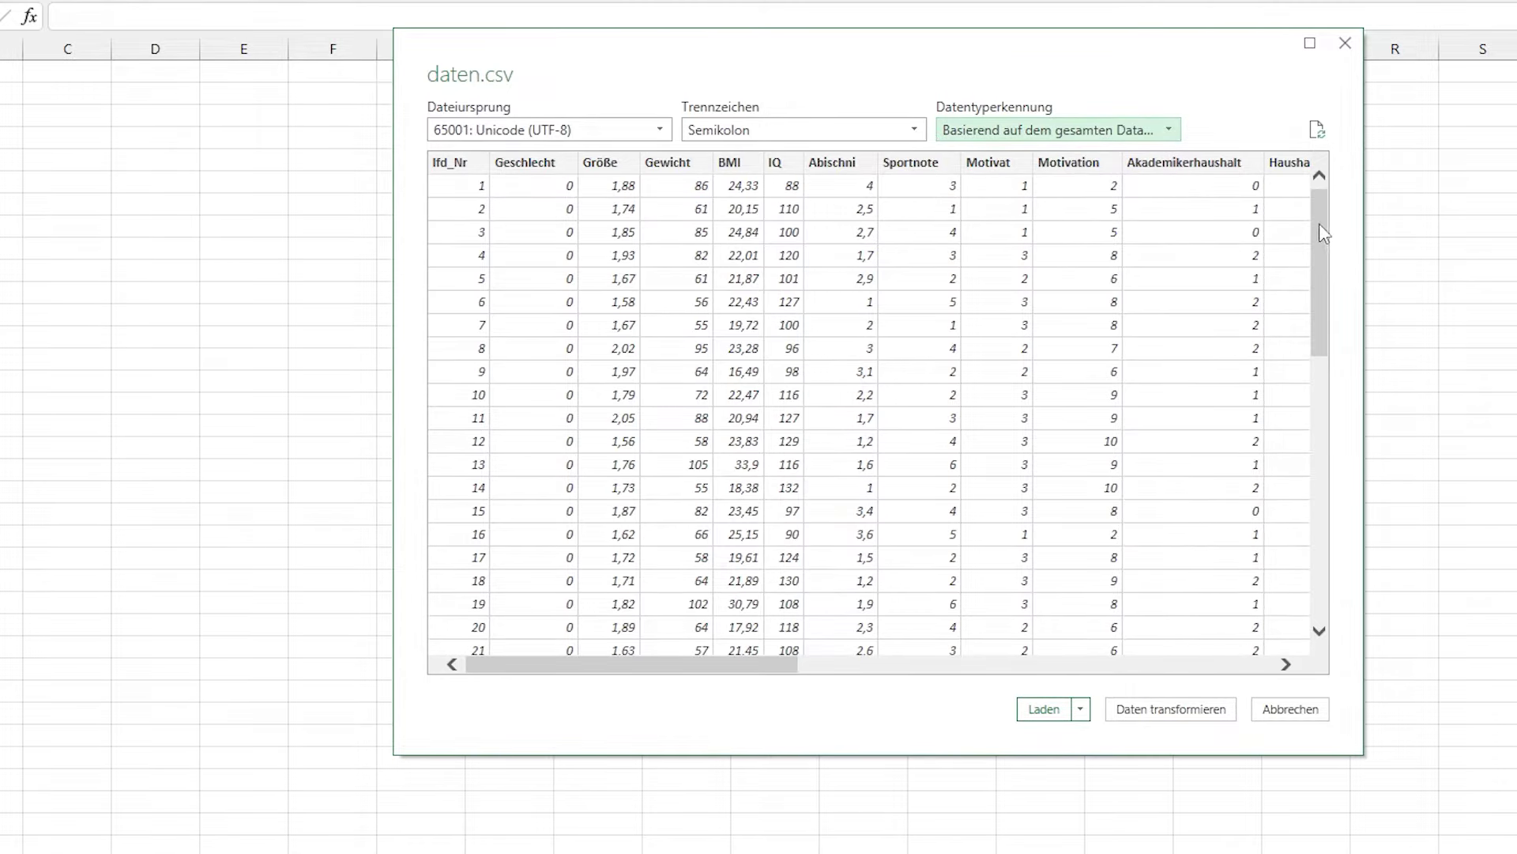
Check the trailing null rows in the preview, then send the data to Daten transformieren
{"action": "left_click_drag", "start_coordinate": [1324, 234], "coordinate": [1339, 495]}
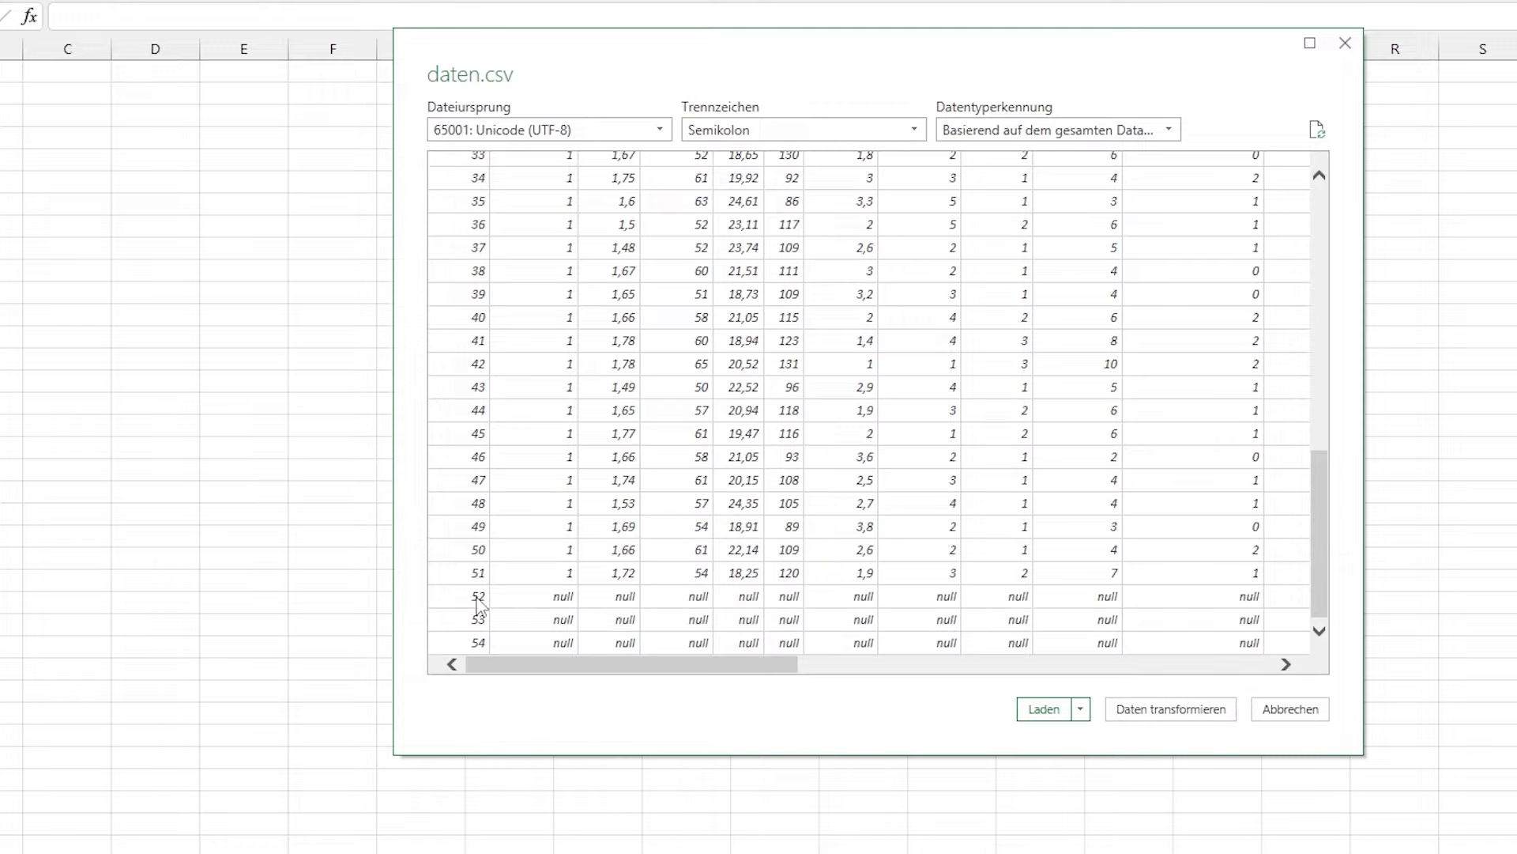
{"action": "mouse_move", "coordinate": [526, 664]}
{"action": "left_mouse_down"}
{"action": "mouse_move", "coordinate": [1004, 666]}
{"action": "mouse_move", "coordinate": [514, 672]}
{"action": "left_mouse_up"}
{"action": "left_click", "coordinate": [910, 668]}
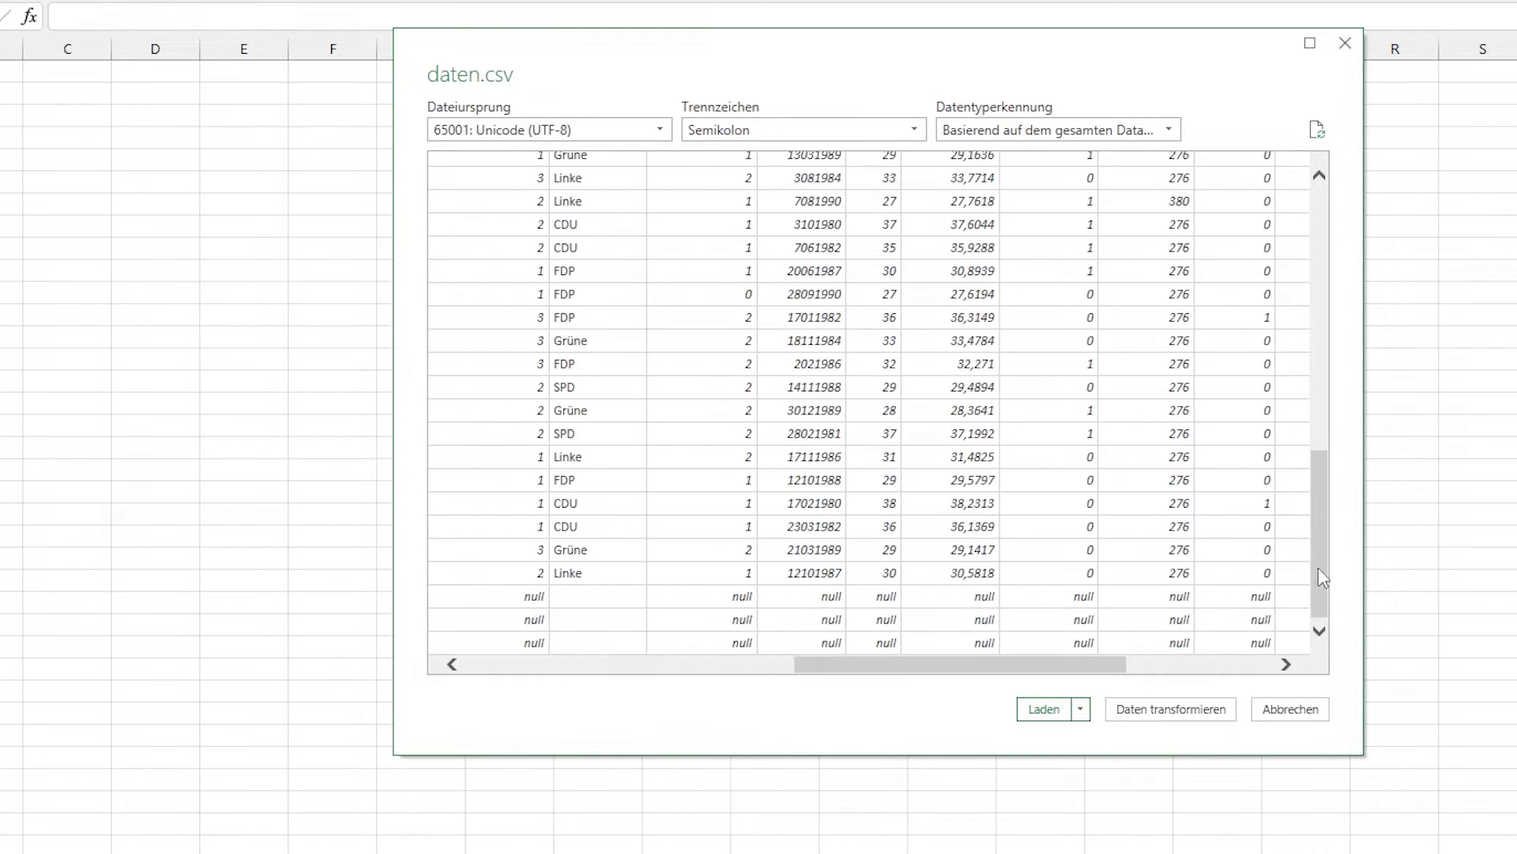
{"action": "left_click_drag", "start_coordinate": [1322, 578], "coordinate": [1355, 220]}
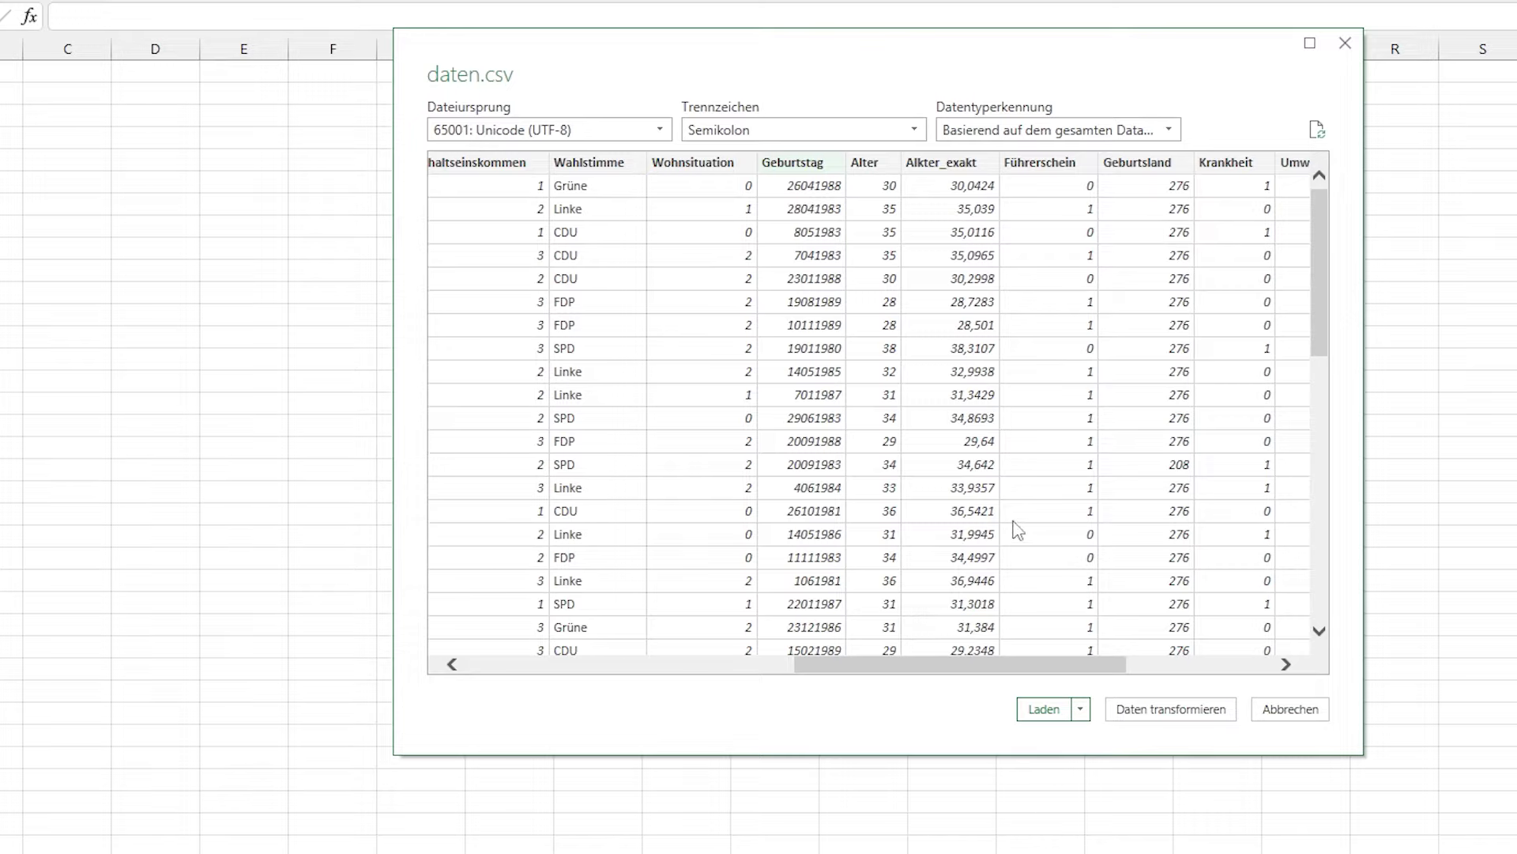
{"action": "left_click", "coordinate": [1160, 709]}
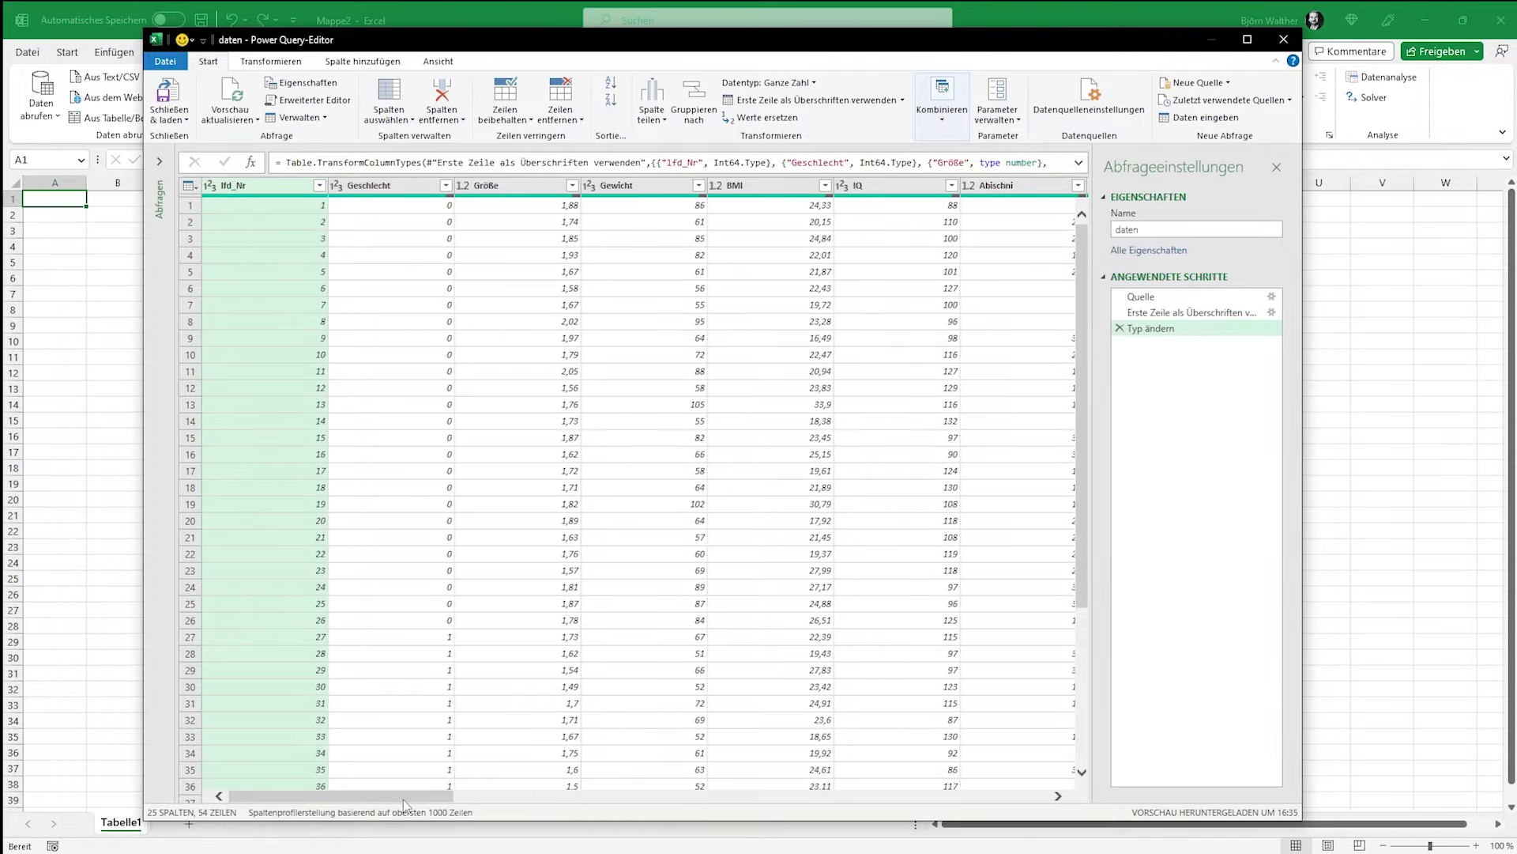
Retype the Geburtstag column as Datum, replacing its earlier whole-number conversion
{"action": "left_click_drag", "start_coordinate": [404, 798], "coordinate": [621, 798]}
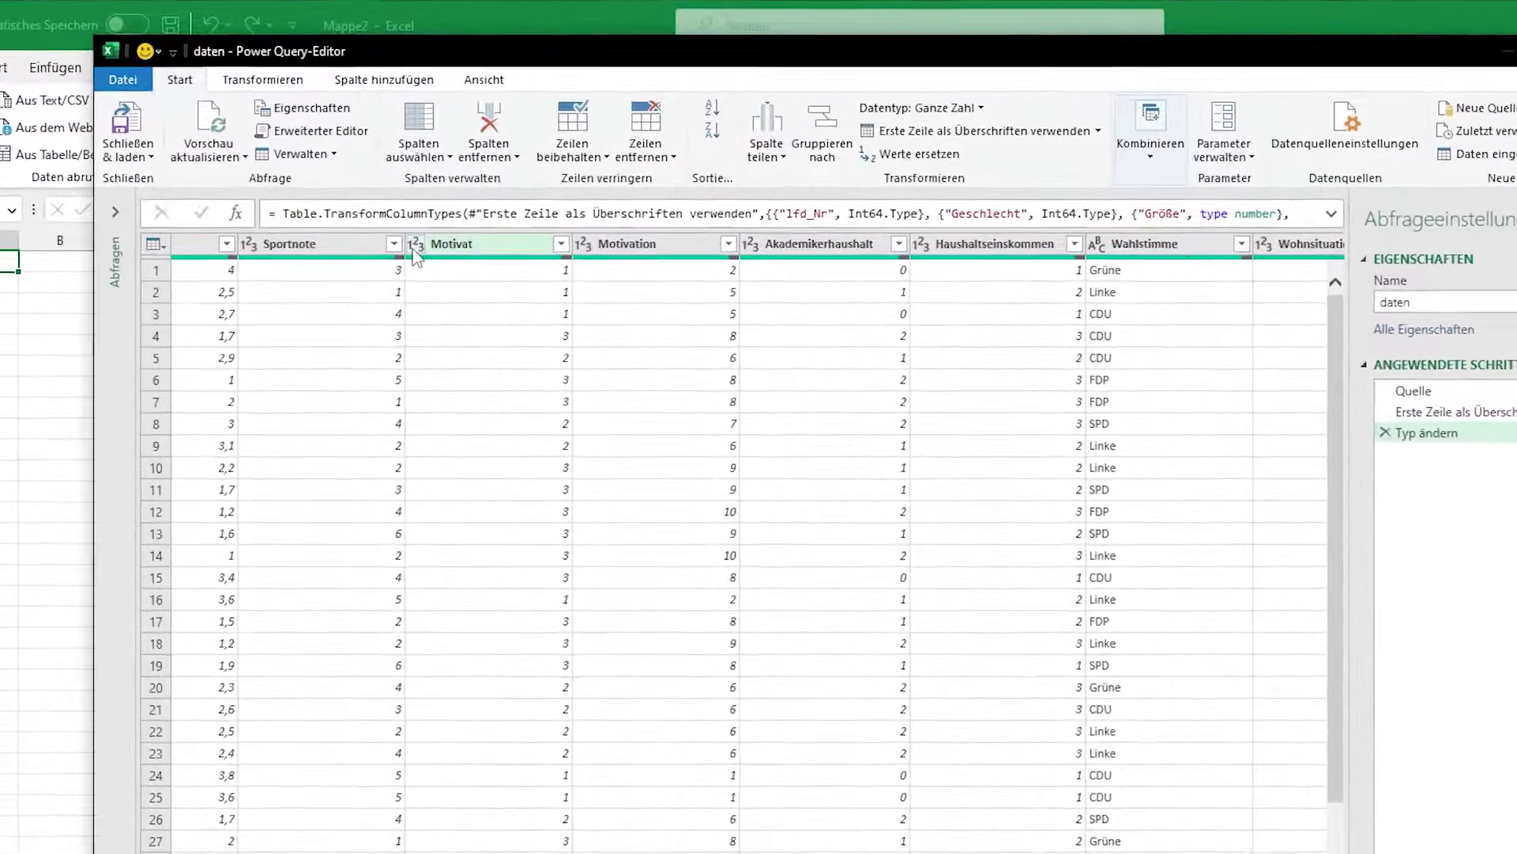
{"action": "left_click", "coordinate": [415, 246]}
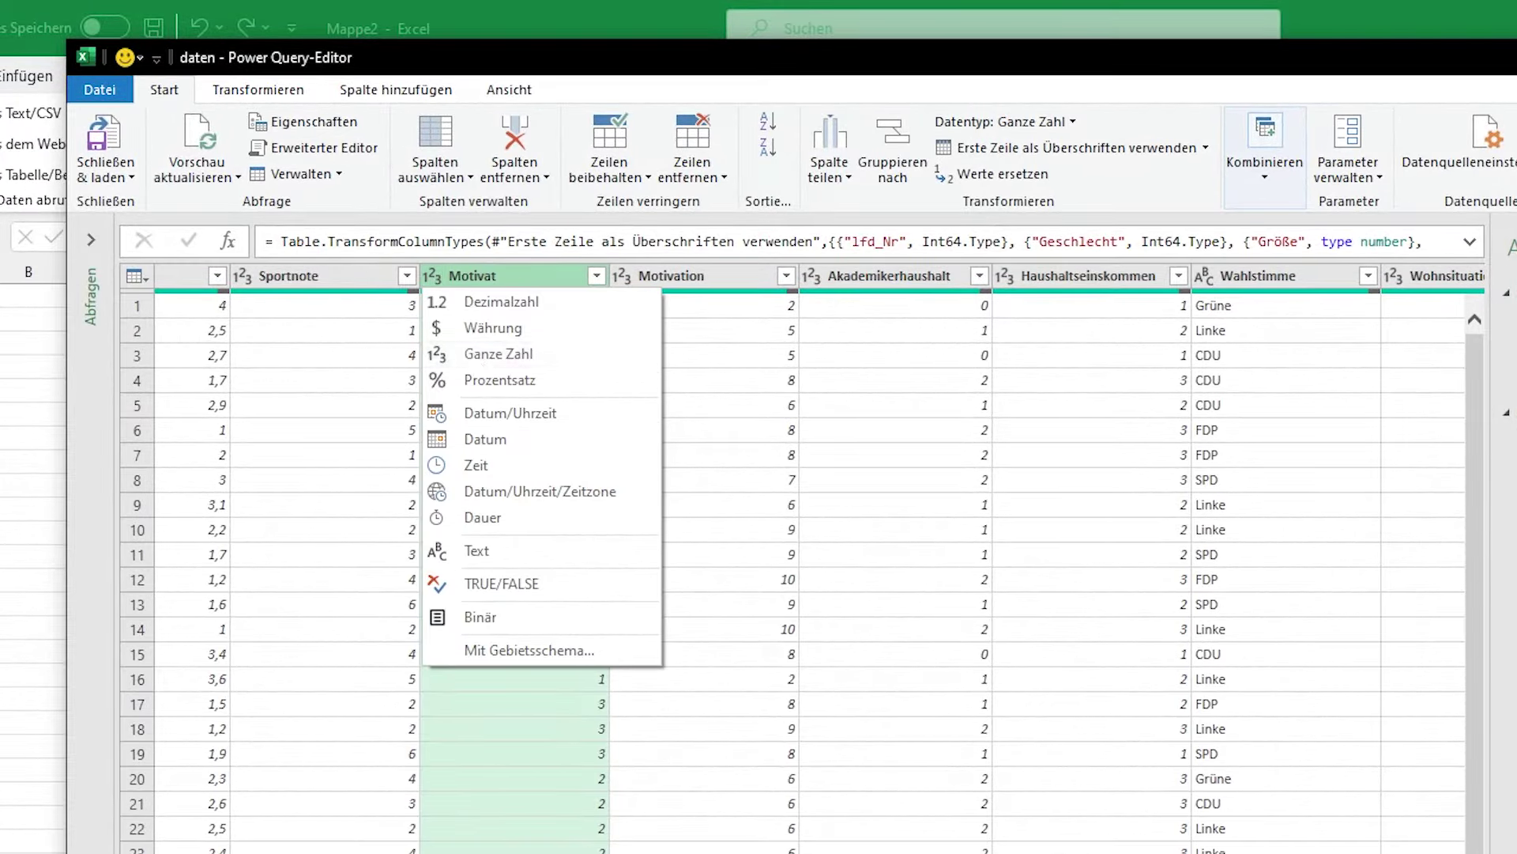
{"action": "left_click", "coordinate": [620, 276]}
{"action": "left_click", "coordinate": [546, 276]}
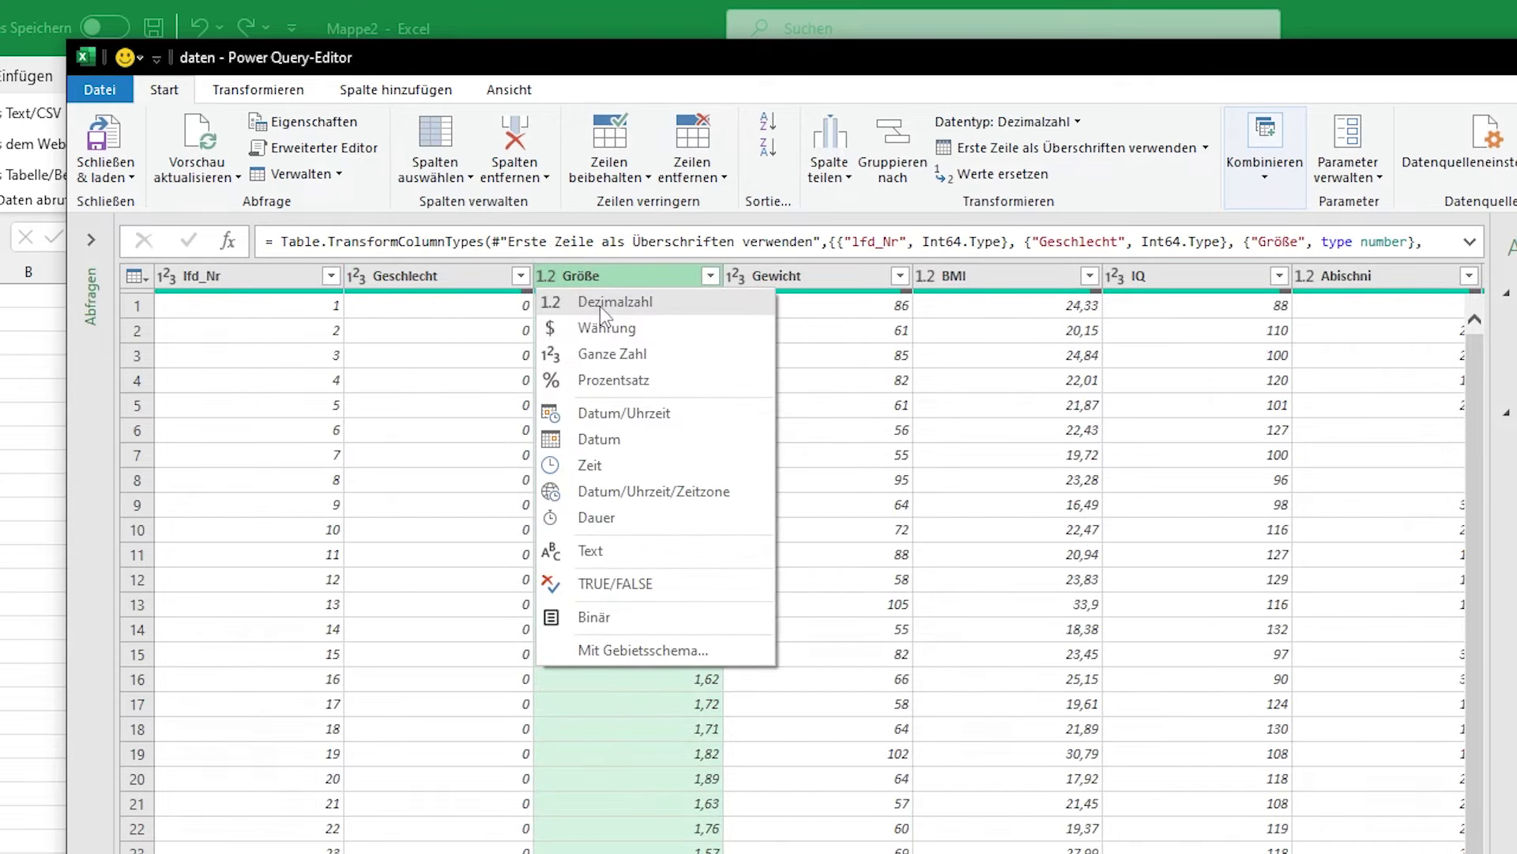
{"action": "scroll", "coordinate": [790, 553], "scroll_direction": "right", "scroll_amount": 10}
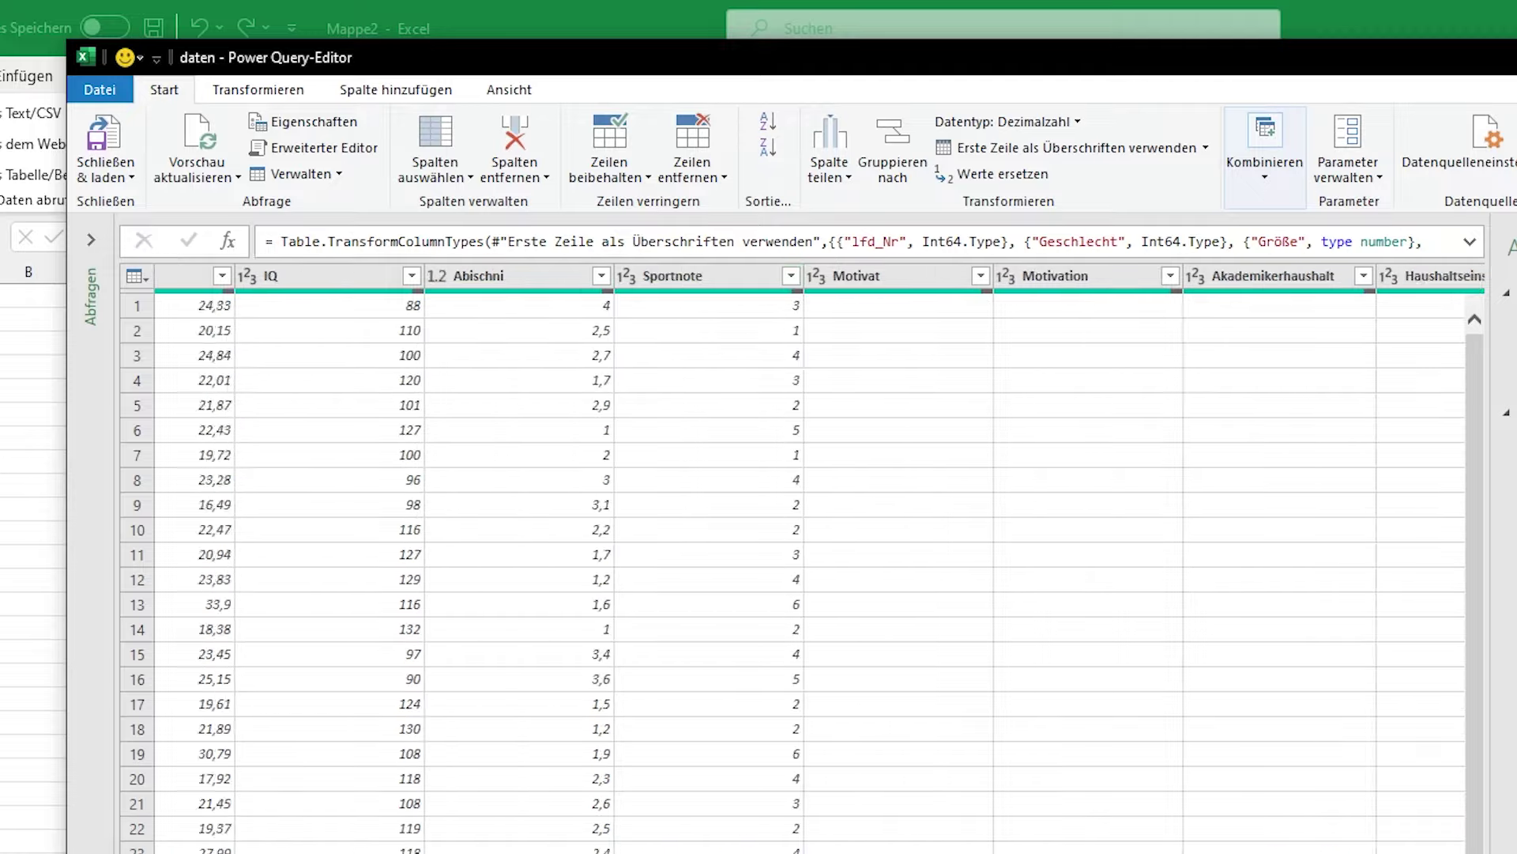
{"action": "scroll", "coordinate": [917, 281], "scroll_direction": "right", "scroll_amount": 3}
{"action": "scroll", "coordinate": [917, 281], "scroll_direction": "right", "scroll_amount": 3}
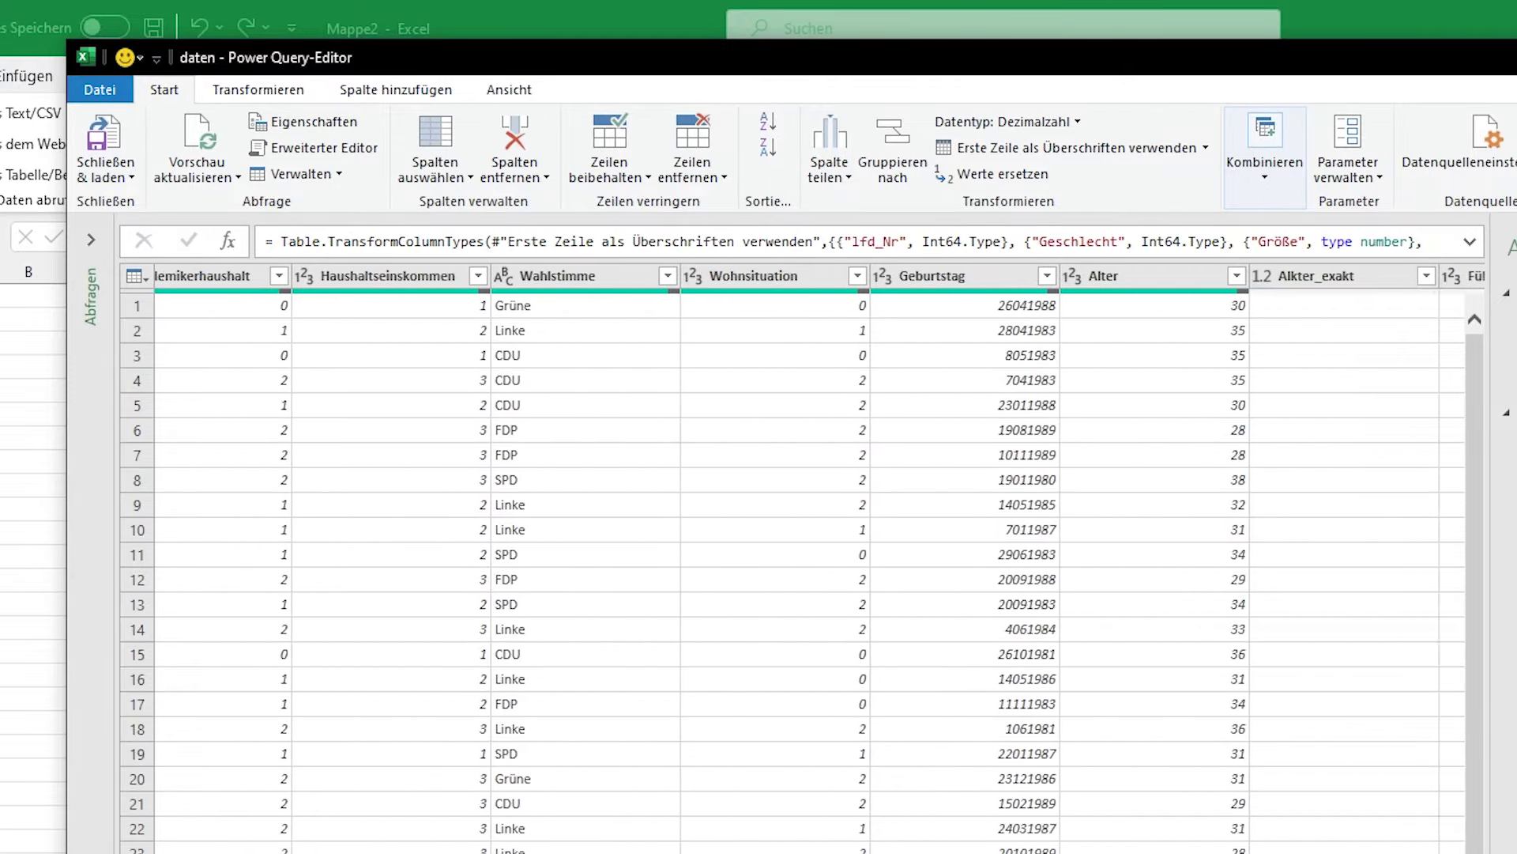
{"action": "scroll", "coordinate": [916, 281], "scroll_direction": "right", "scroll_amount": 1}
{"action": "left_click", "coordinate": [921, 278]}
{"action": "left_click", "coordinate": [862, 277]}
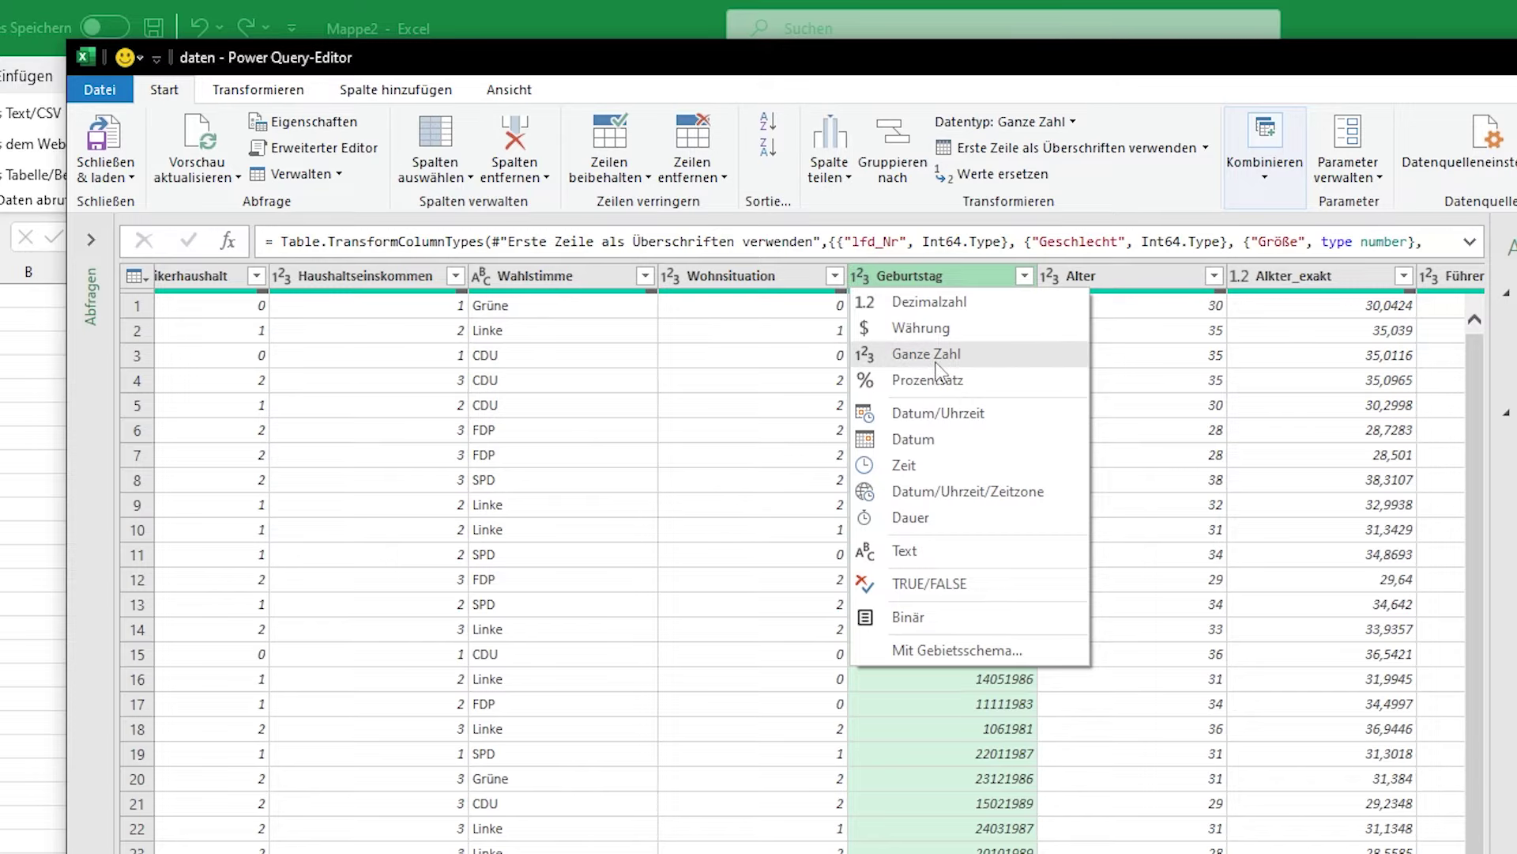
{"action": "left_click", "coordinate": [913, 439]}
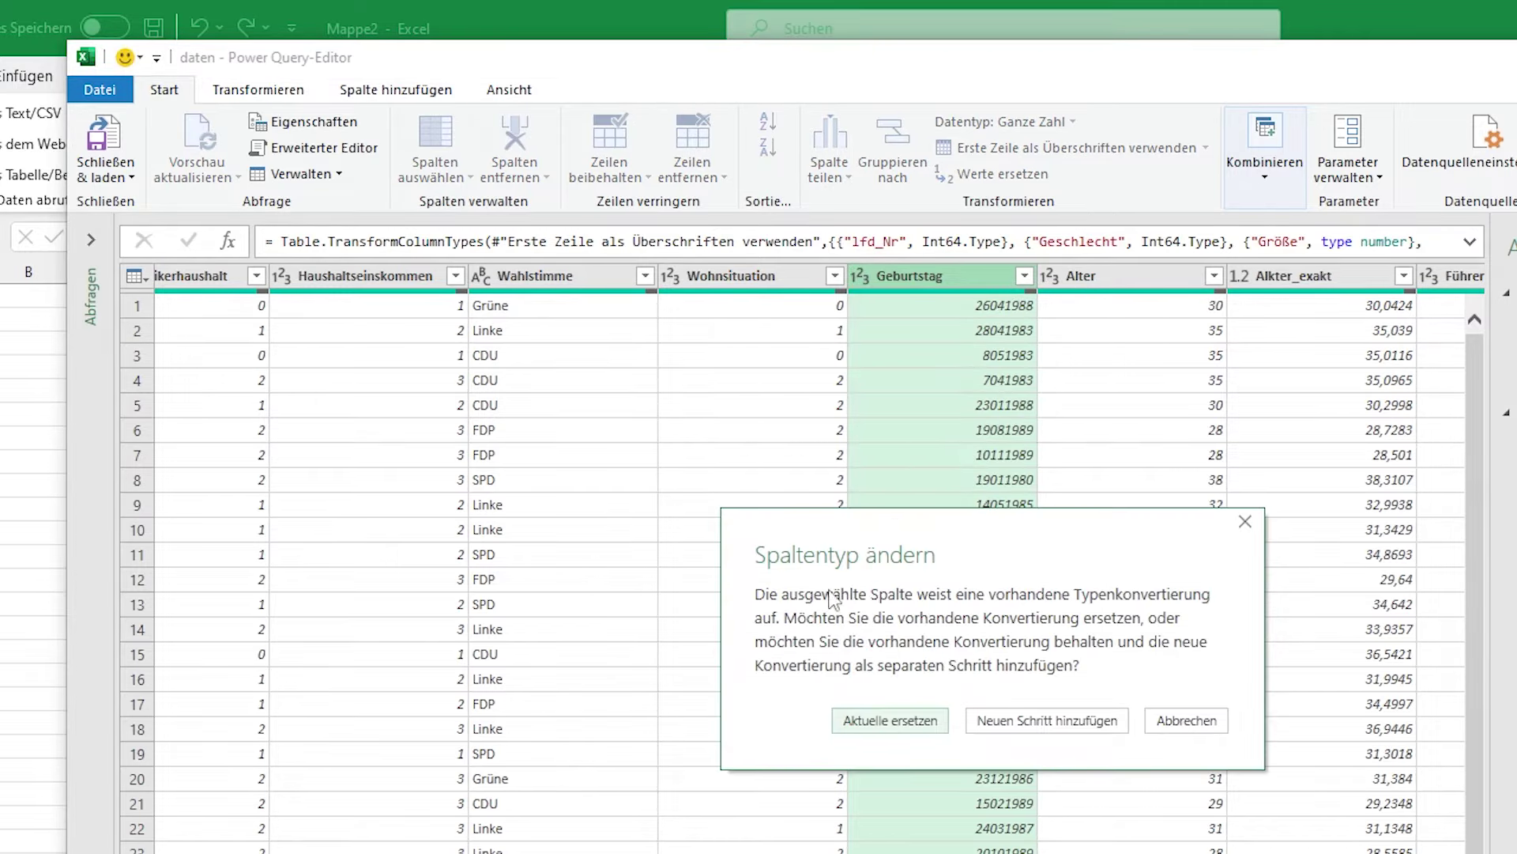
{"action": "left_click", "coordinate": [898, 723]}
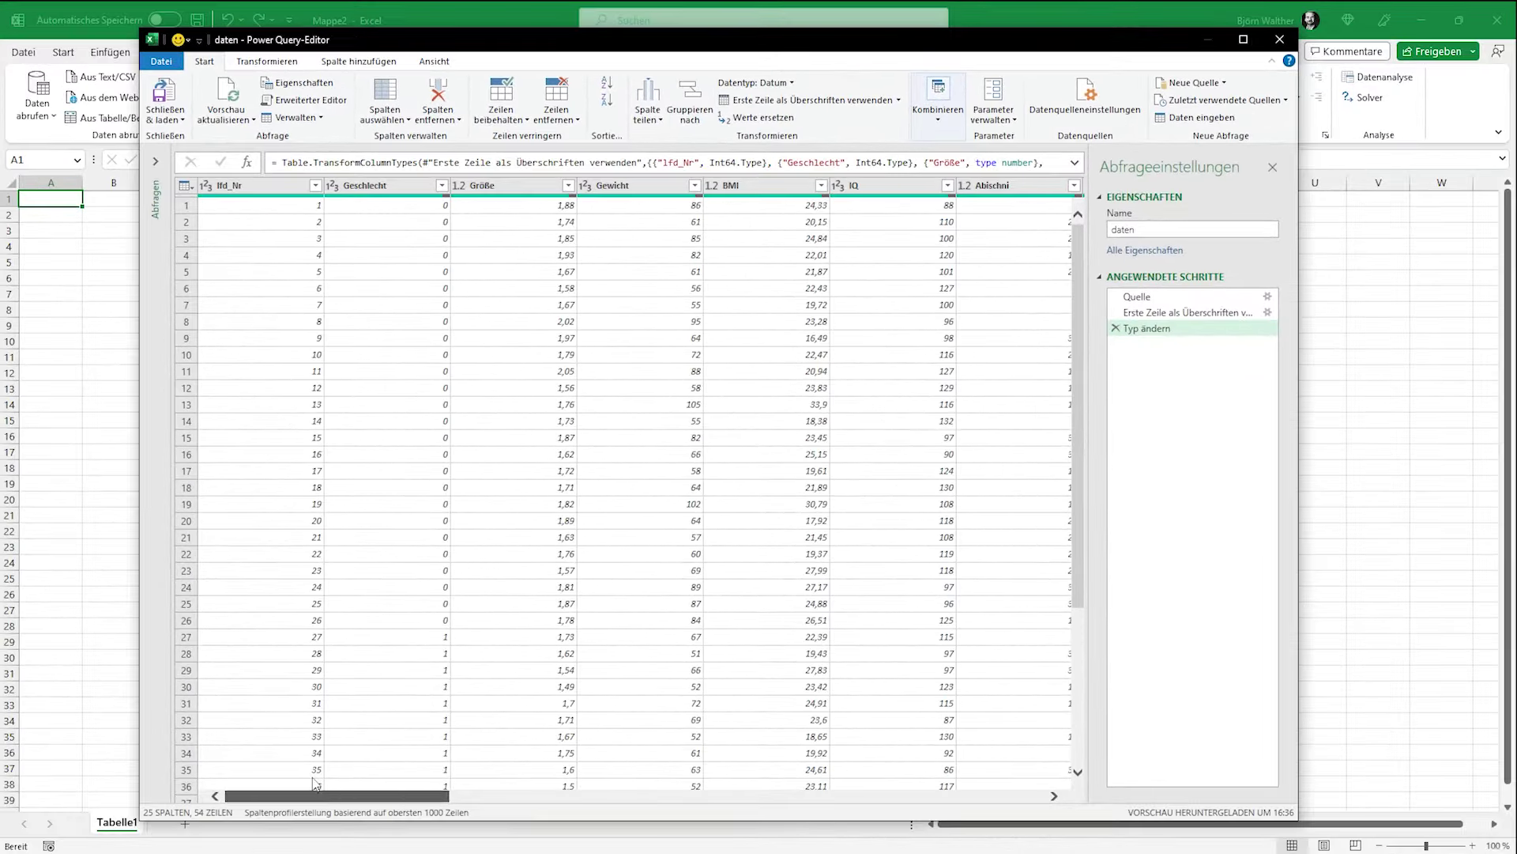
Remove the bottom 3 rows with Untere Zeilen entfernen, leaving 51 rows
{"action": "left_click_drag", "start_coordinate": [1075, 360], "coordinate": [1076, 545]}
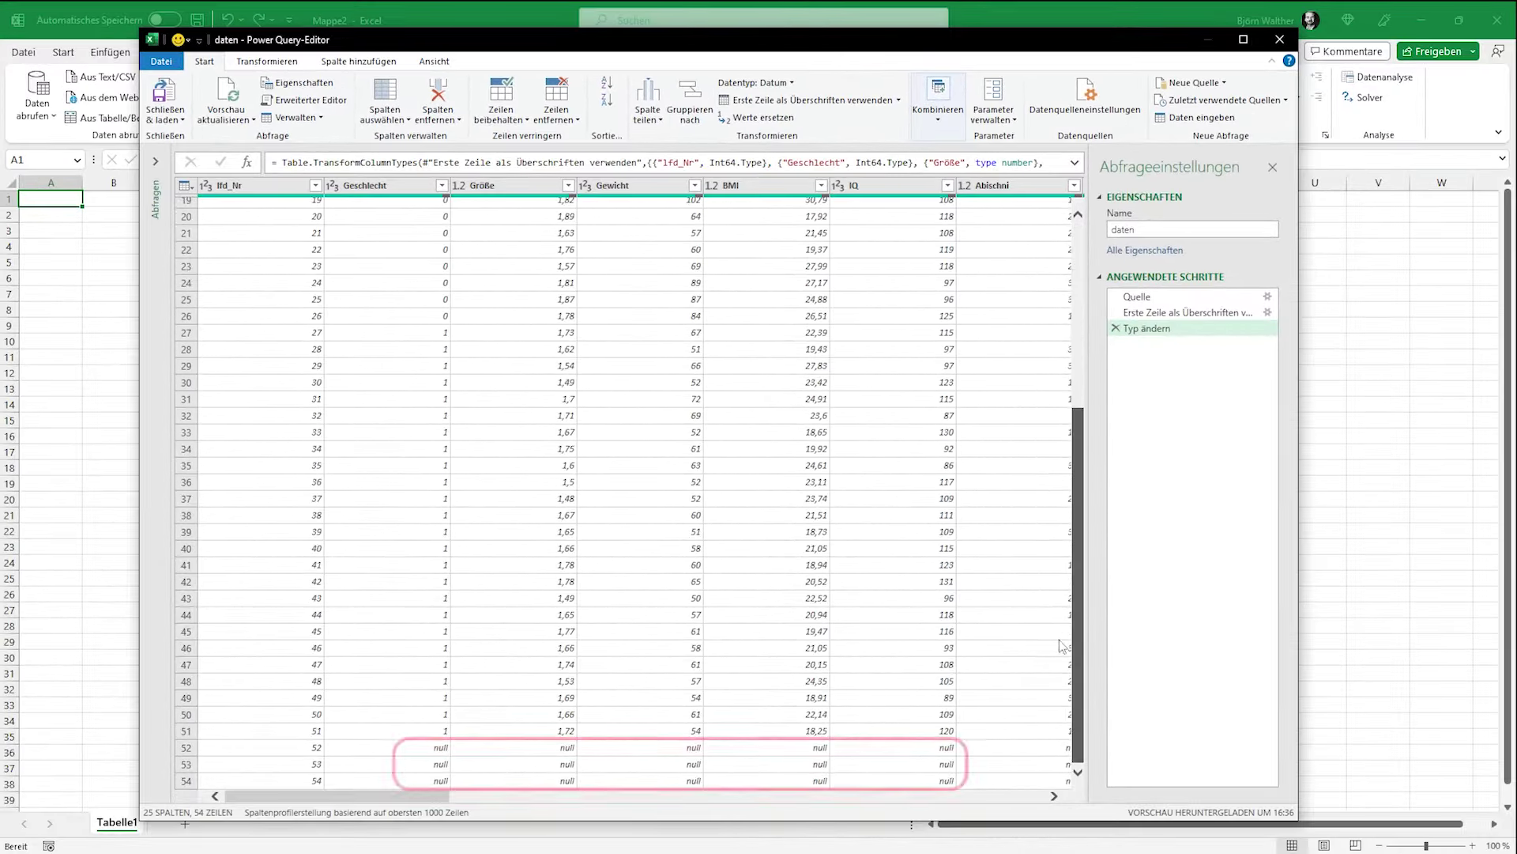
{"action": "left_click", "coordinate": [401, 751]}
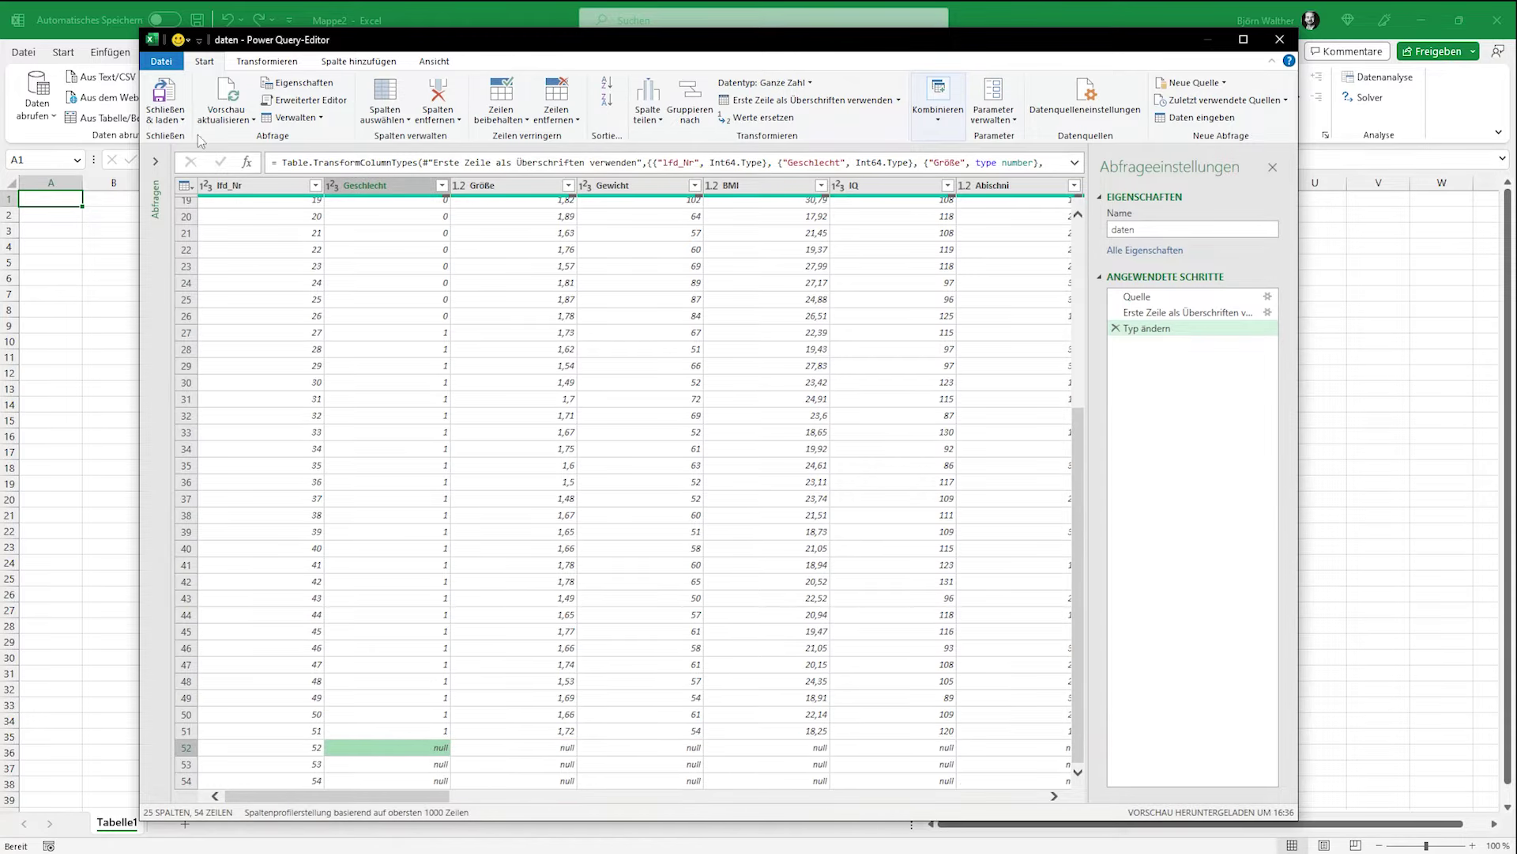
{"action": "left_click", "coordinate": [568, 120]}
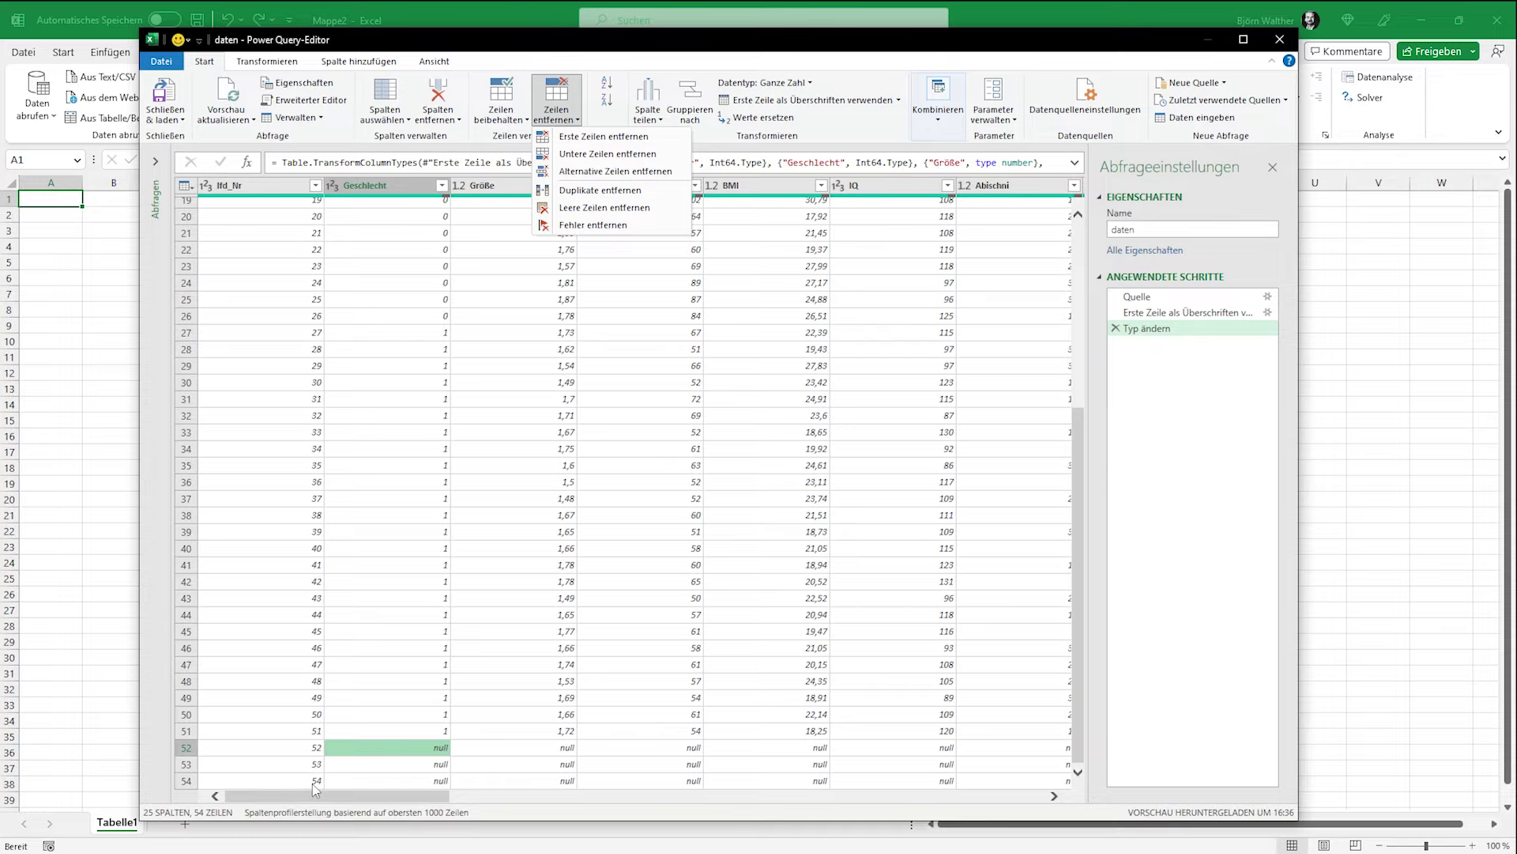
{"action": "left_click", "coordinate": [652, 155]}
{"action": "type", "text": "3"}
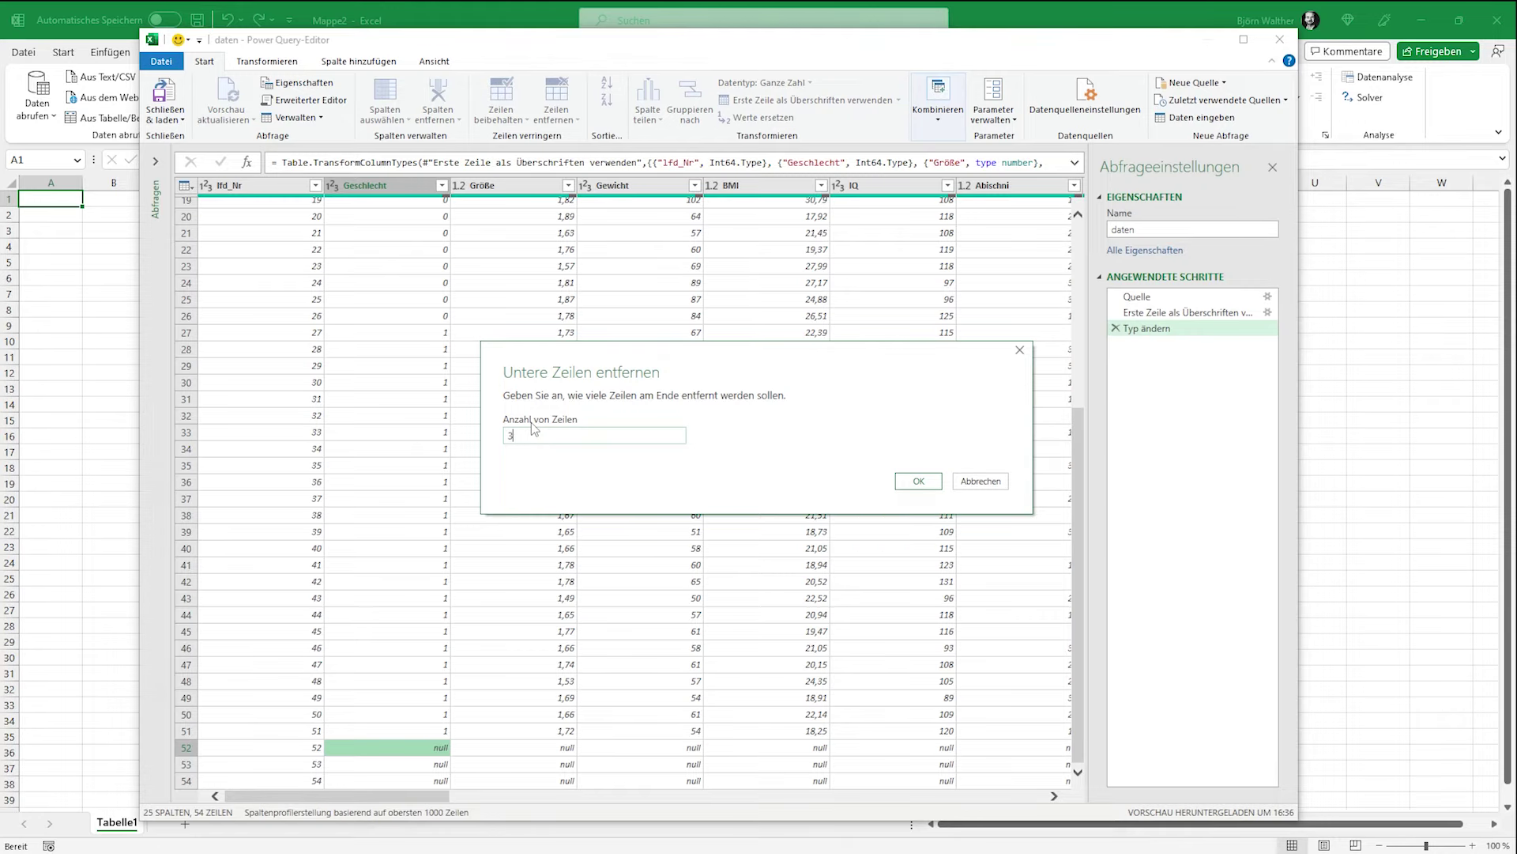
{"action": "key", "text": "Return"}
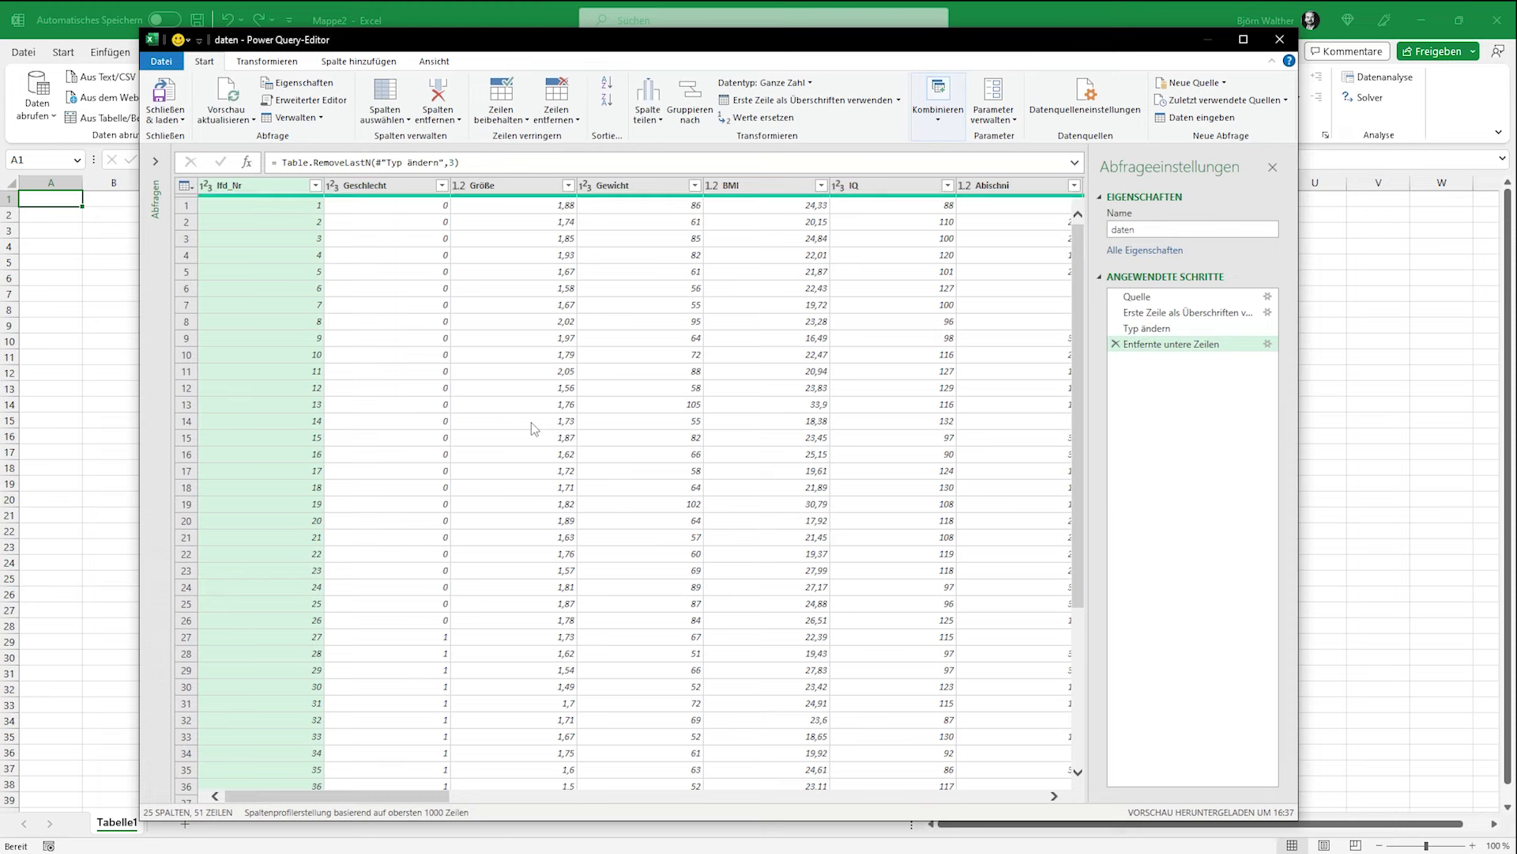
{"action": "scroll", "coordinate": [638, 718], "scroll_direction": "down", "scroll_amount": 5}
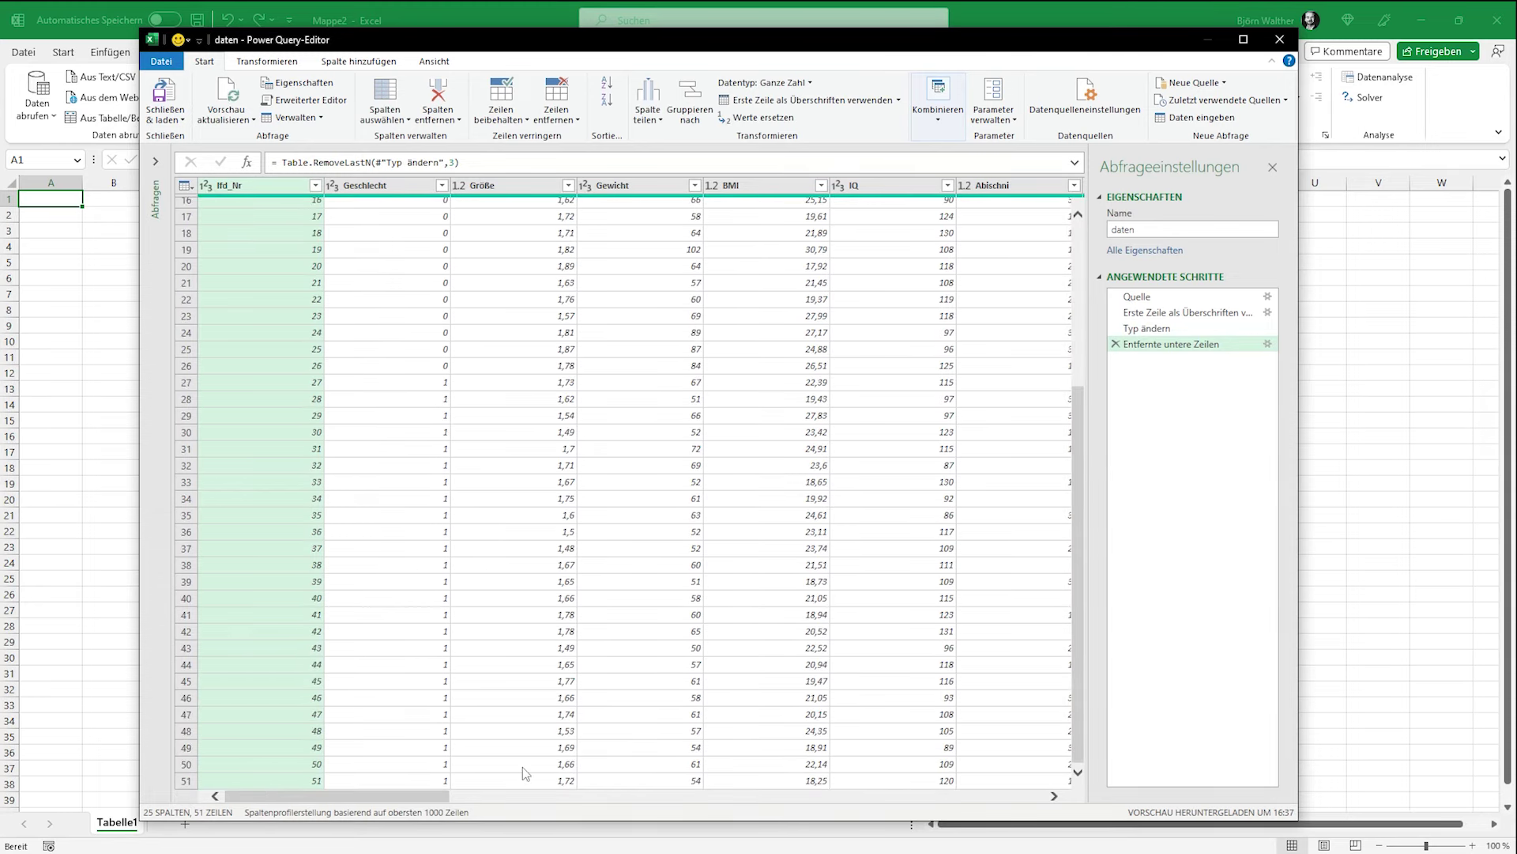
{"action": "scroll", "coordinate": [523, 767], "scroll_direction": "up", "scroll_amount": 5}
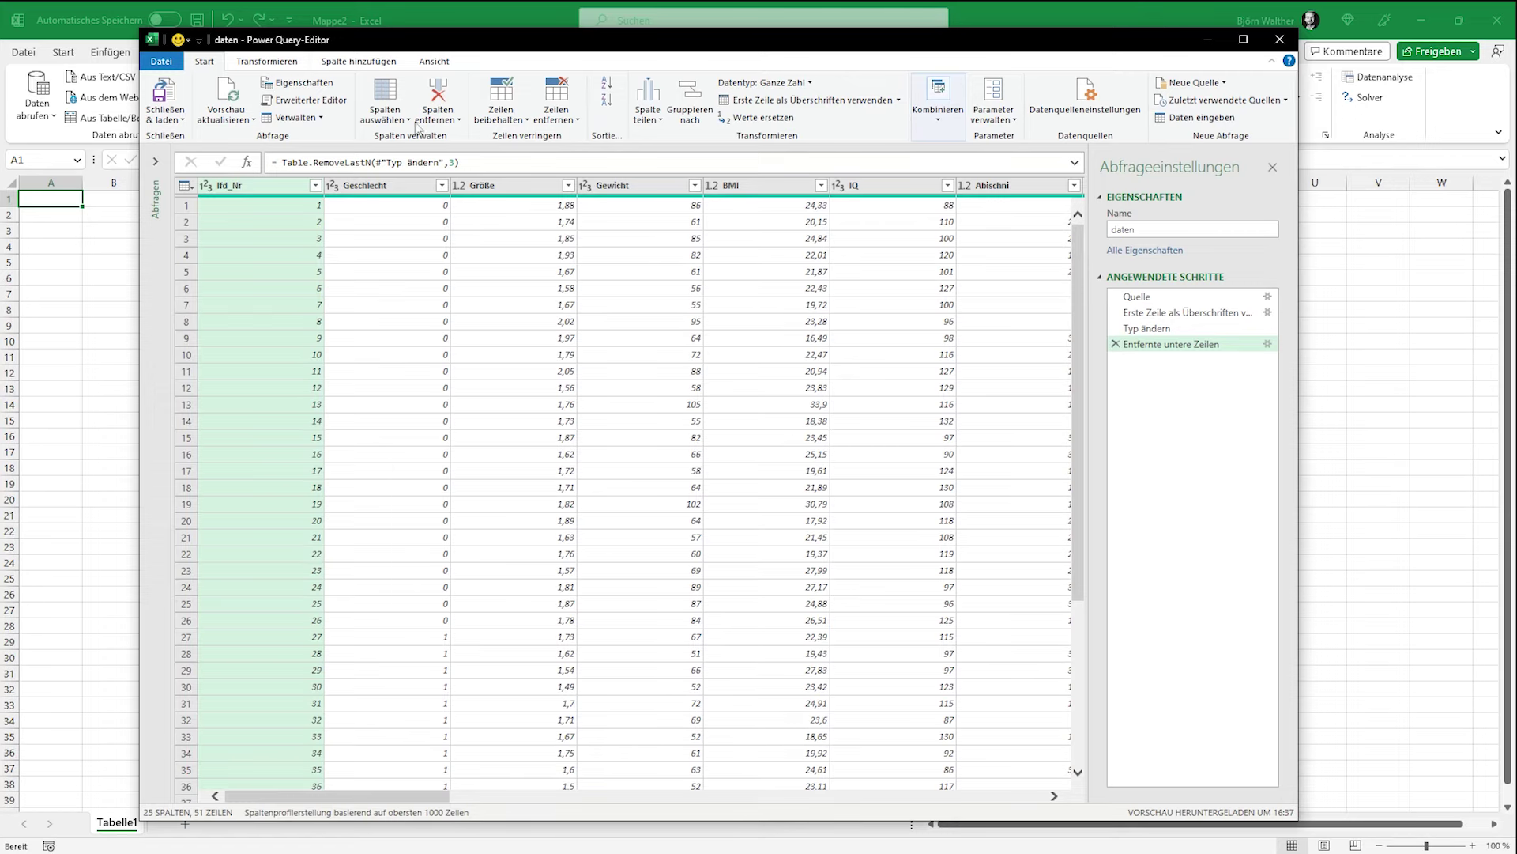
{"action": "mouse_move", "coordinate": [251, 31]}
{"action": "left_mouse_down"}
{"action": "mouse_move", "coordinate": [240, 73]}
{"action": "mouse_move", "coordinate": [288, 56]}
{"action": "left_mouse_up"}
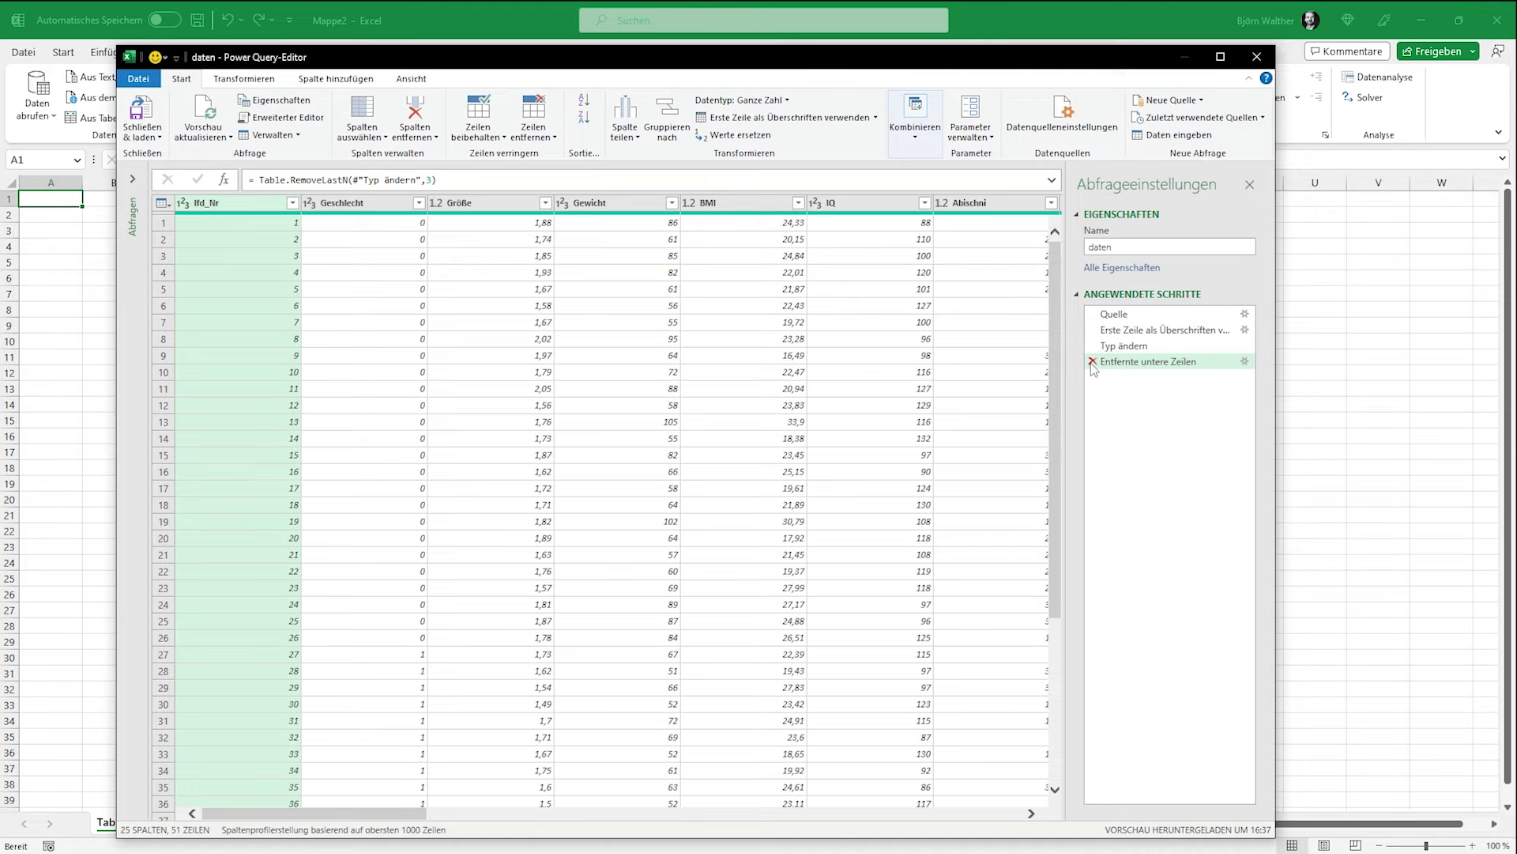
Close and load the query onto the daten sheet, then close the queries pane
{"action": "left_click", "coordinate": [146, 129]}
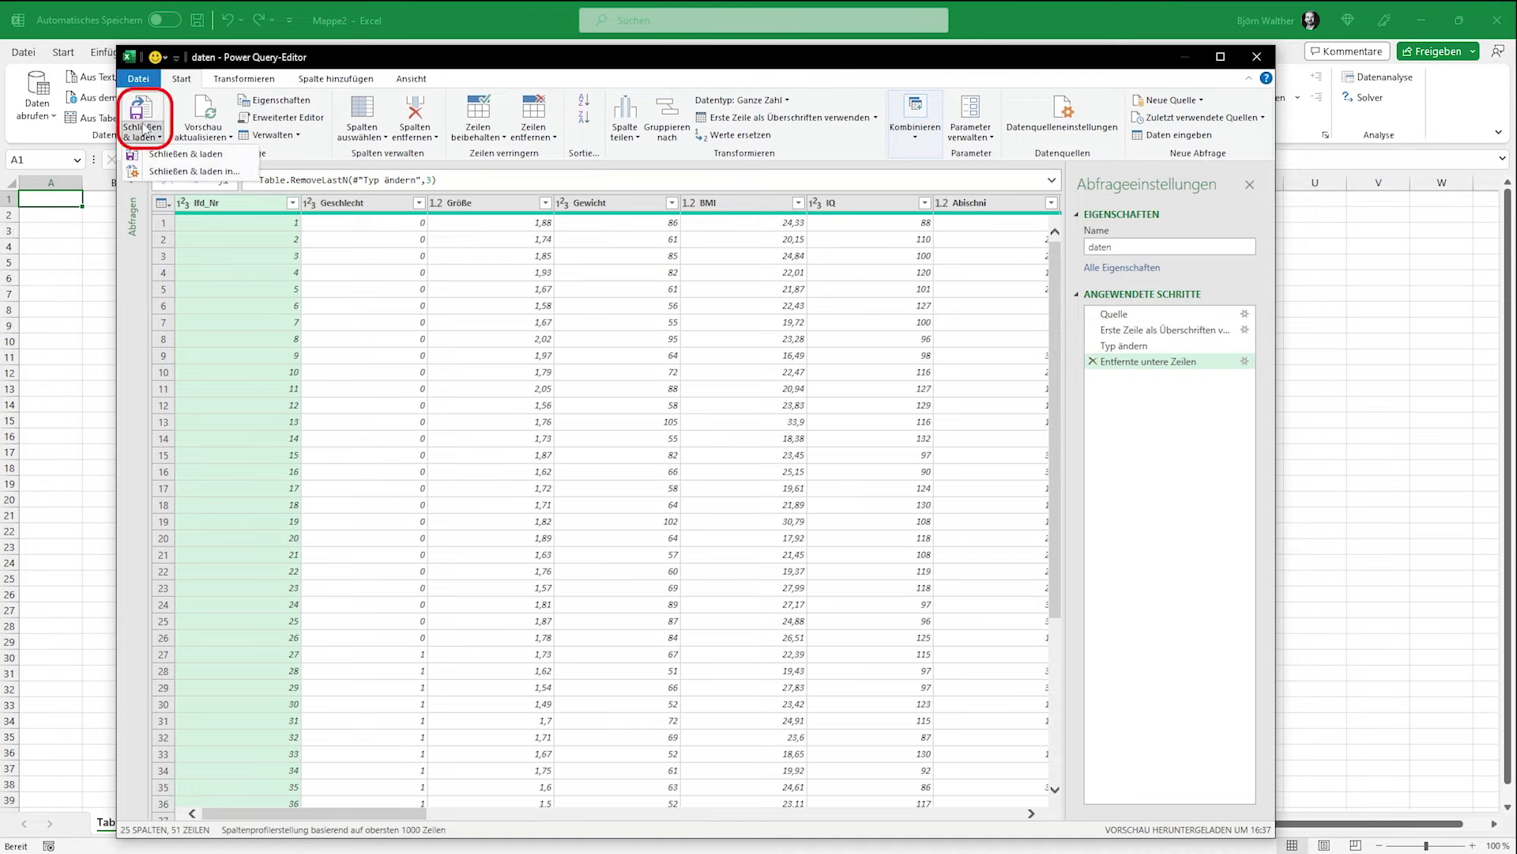
{"action": "left_click", "coordinate": [147, 155]}
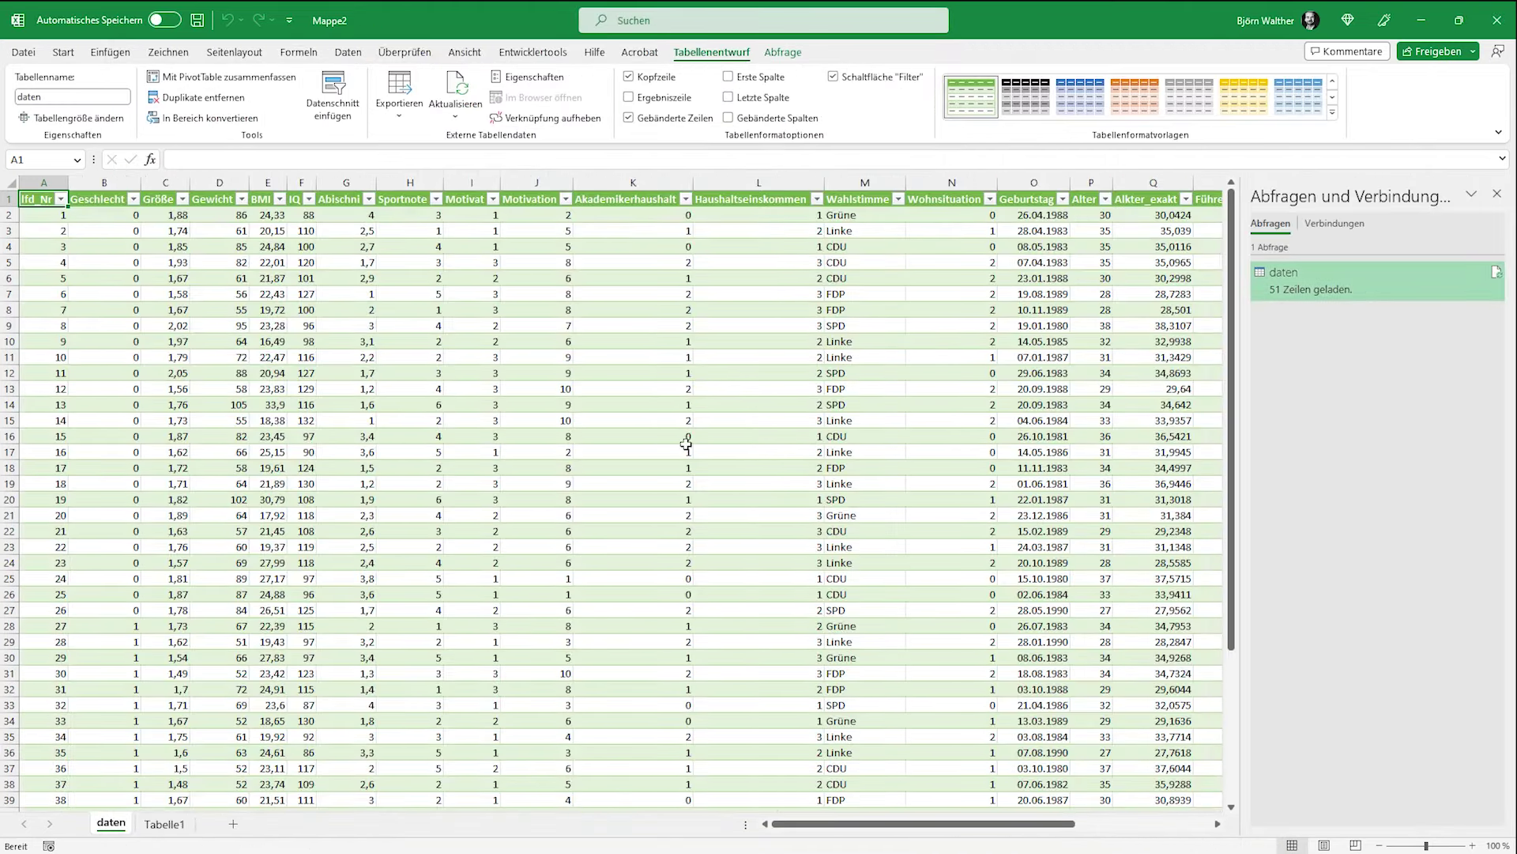
{"action": "left_click", "coordinate": [1497, 194]}
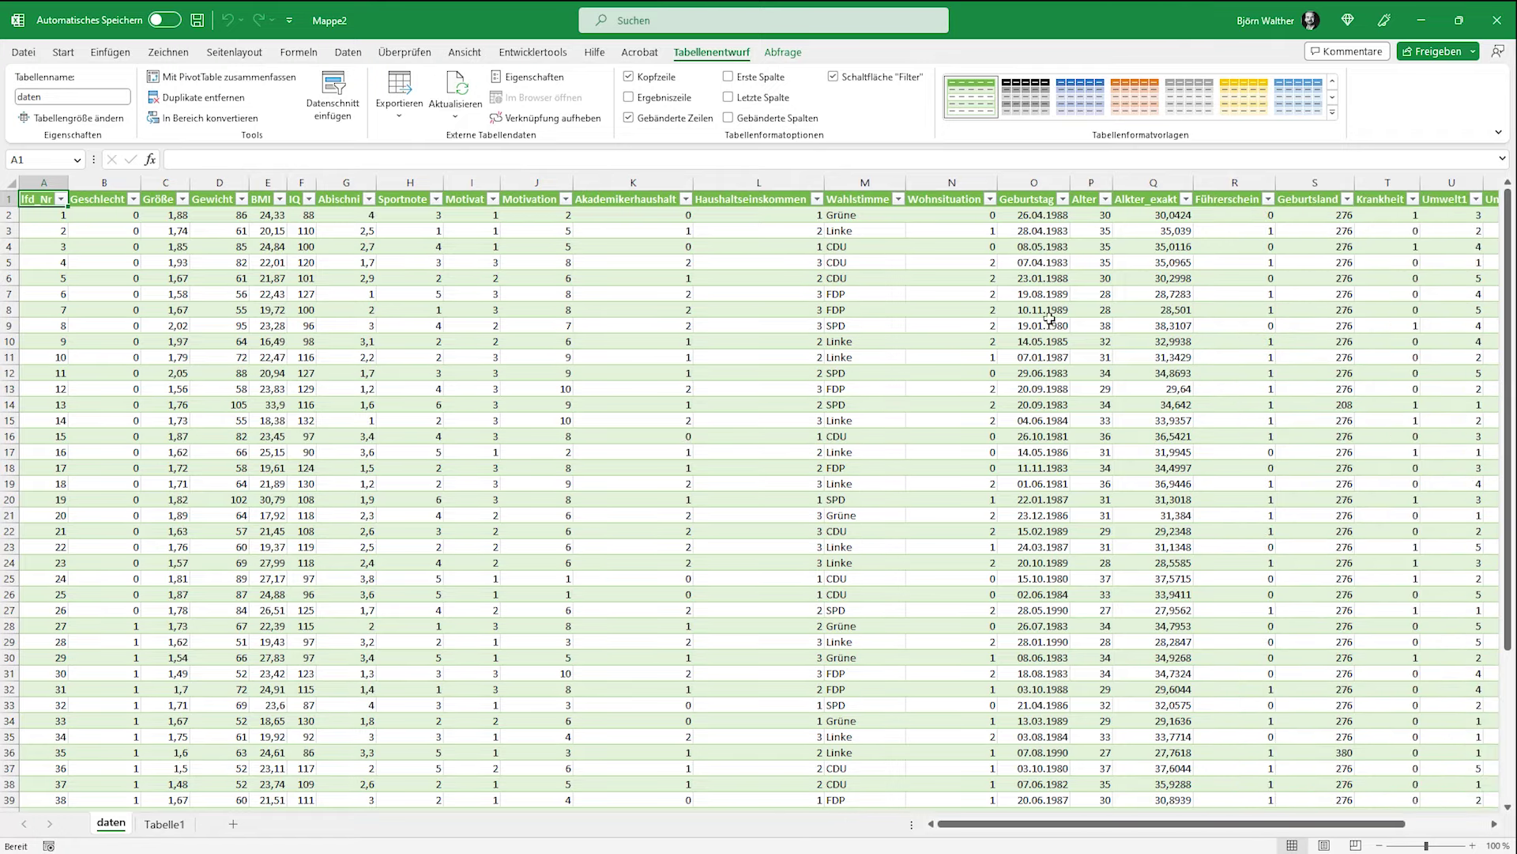
Stretch the daten table's resize handle down to row 56
{"action": "left_click", "coordinate": [566, 198]}
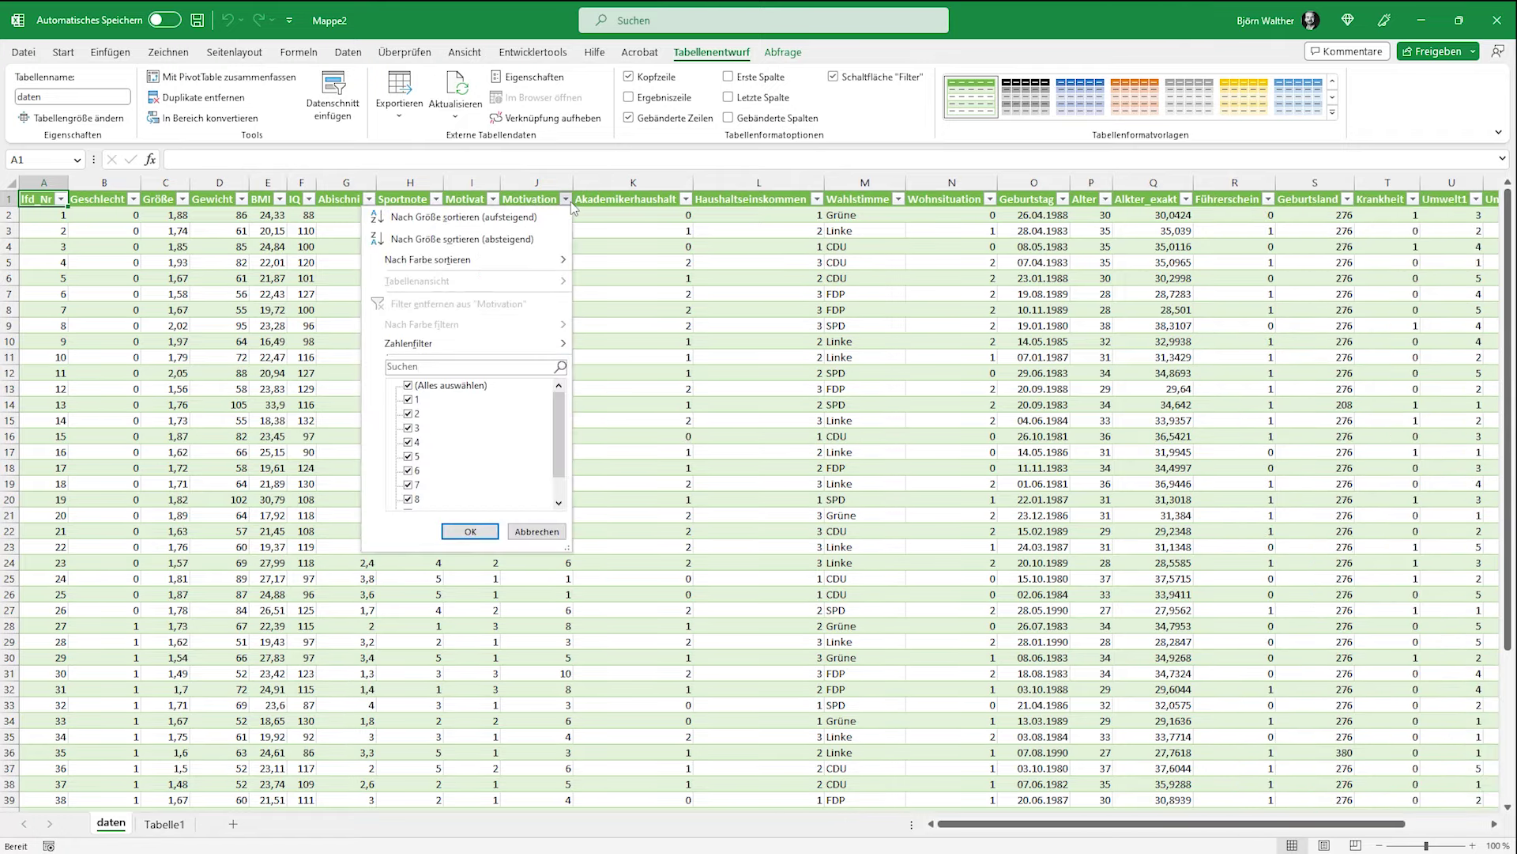
{"action": "left_click", "coordinate": [566, 199]}
{"action": "scroll", "coordinate": [571, 208], "scroll_direction": "down", "scroll_amount": 6}
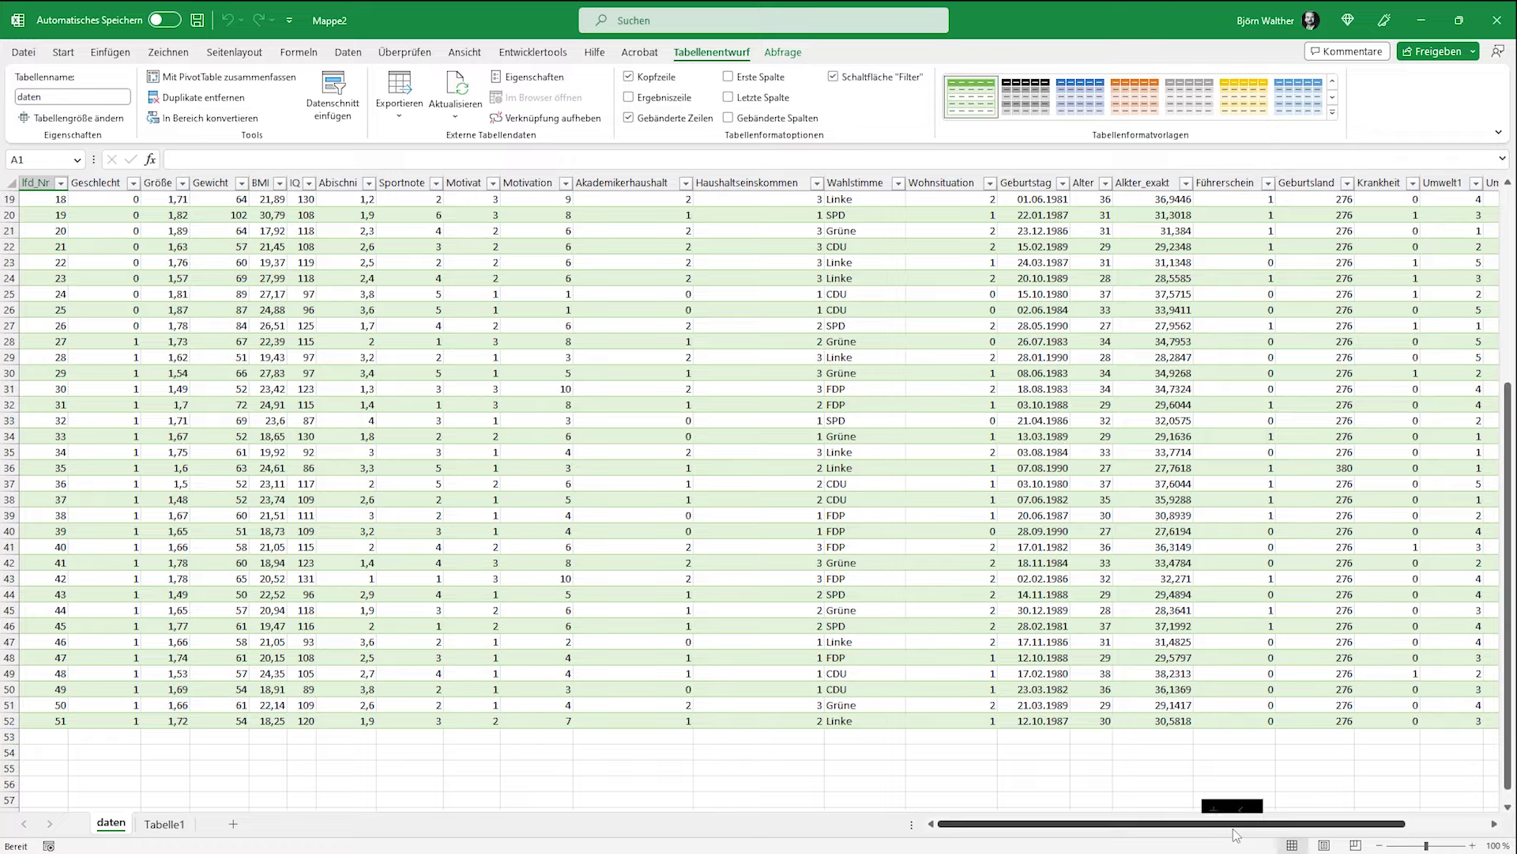
{"action": "scroll", "coordinate": [1237, 834], "scroll_direction": "right", "scroll_amount": 5}
{"action": "left_click", "coordinate": [1492, 823]}
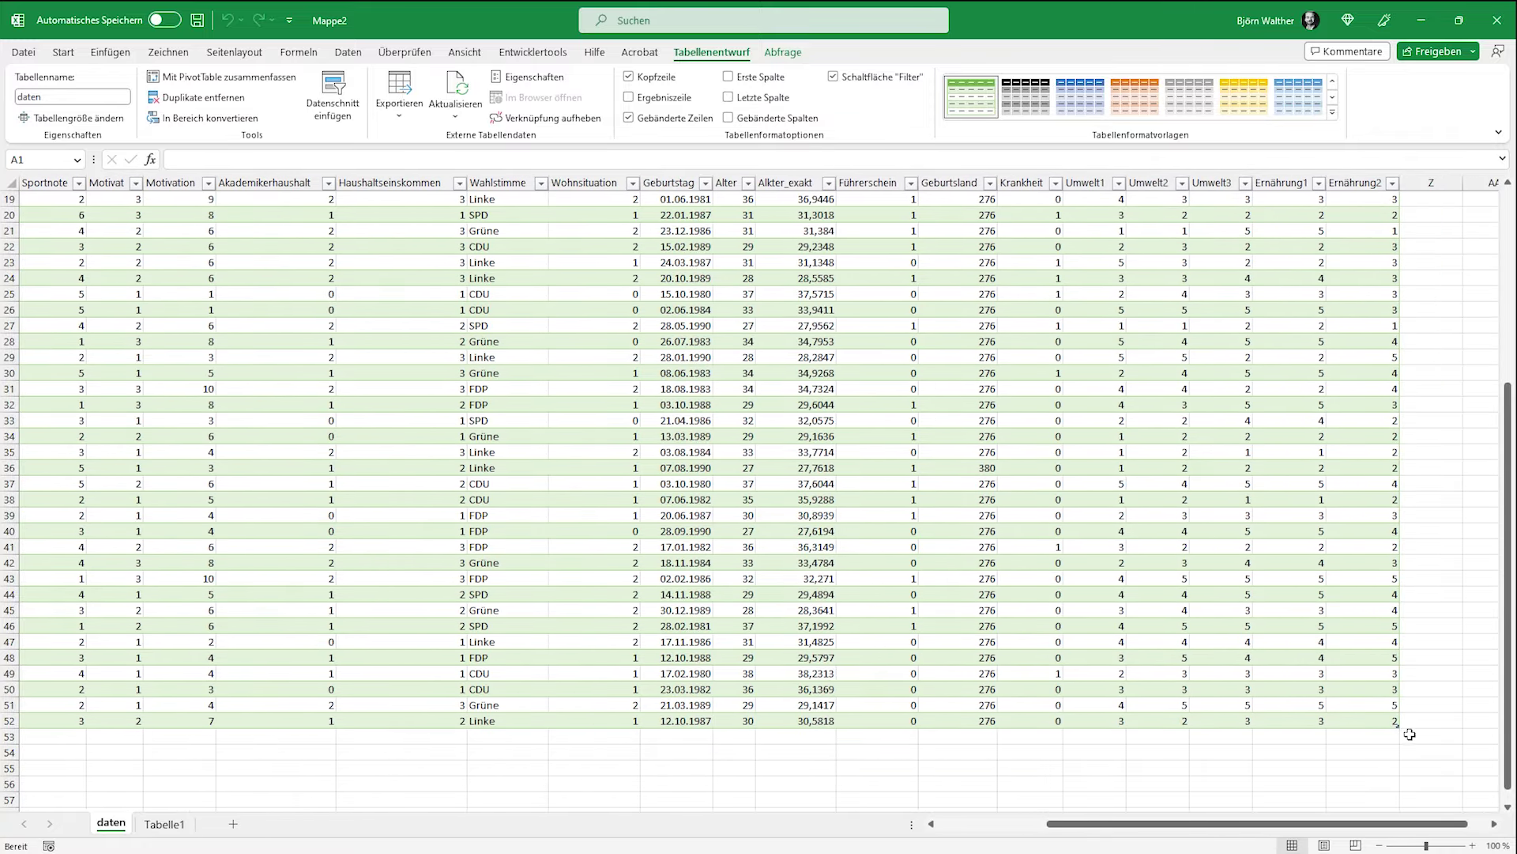
{"action": "left_click_drag", "start_coordinate": [1396, 727], "coordinate": [1398, 790]}
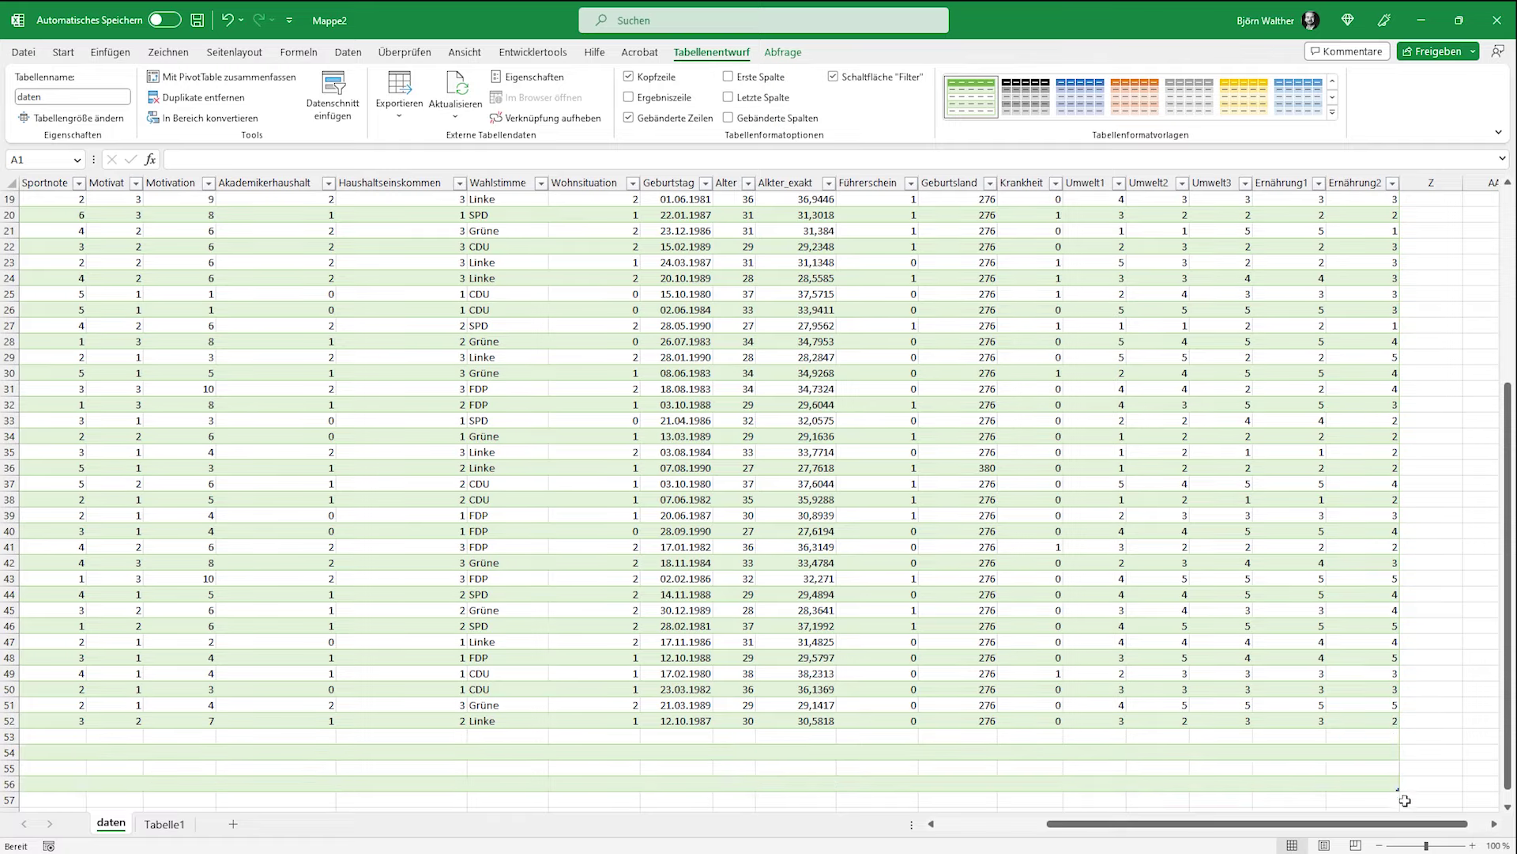